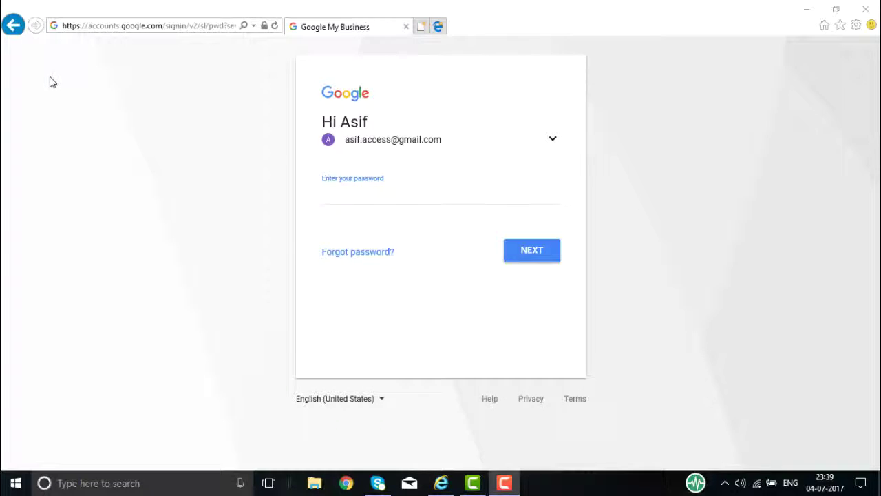
Step: Go to plus.google.com/pages/create and enter the account password at the sign-in prompt
click(95, 25)
text(pl)
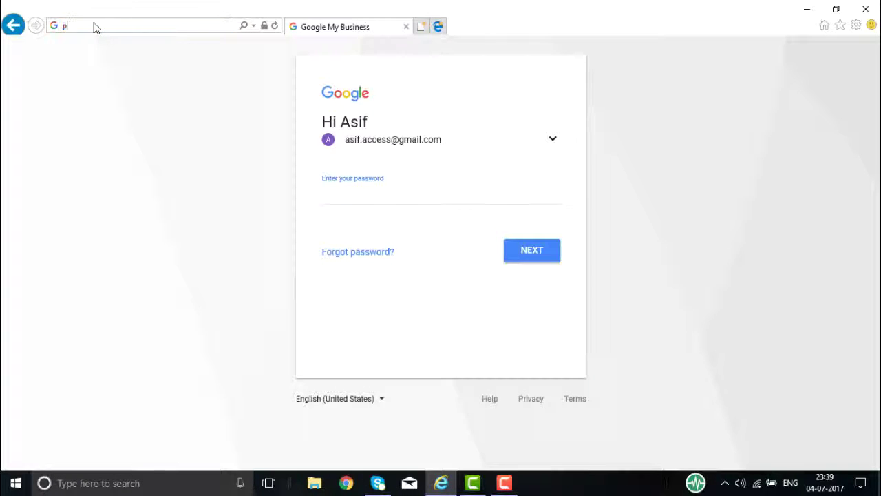
text(us)
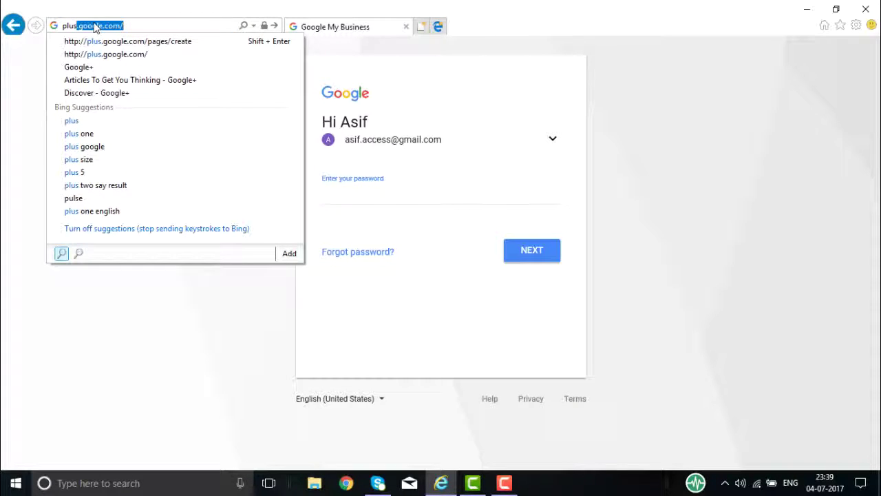
key(End)
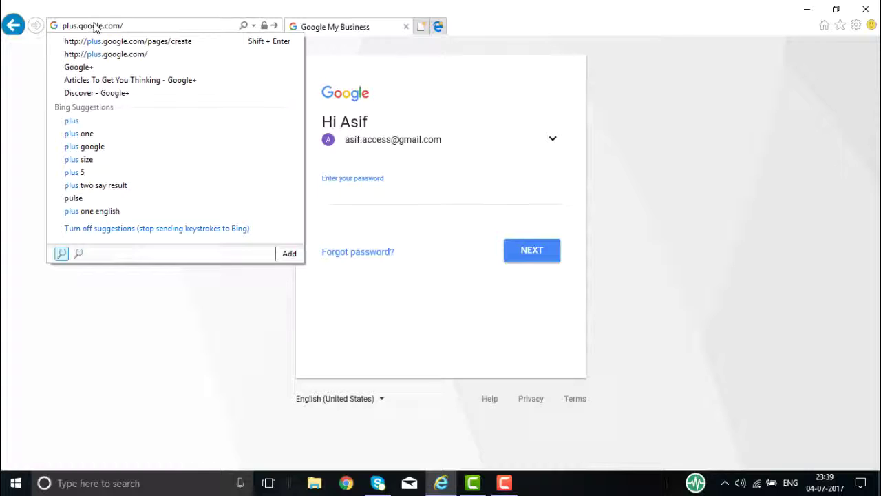
text(pages)
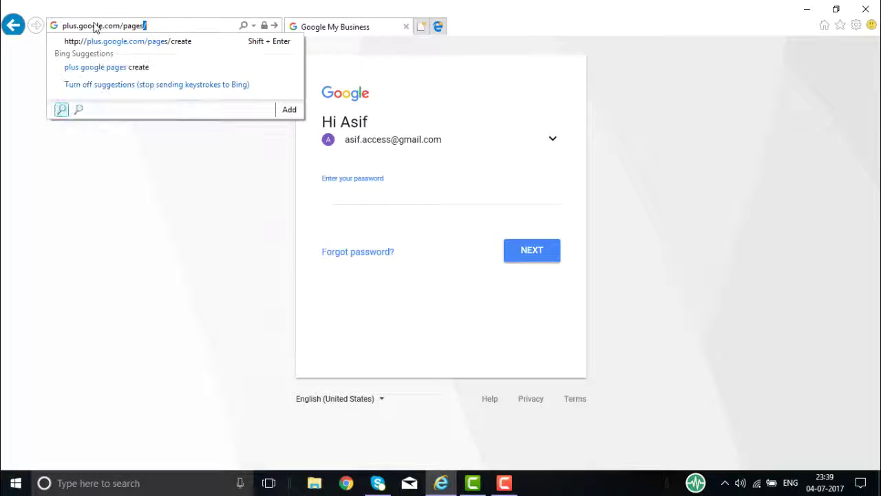
text(/create)
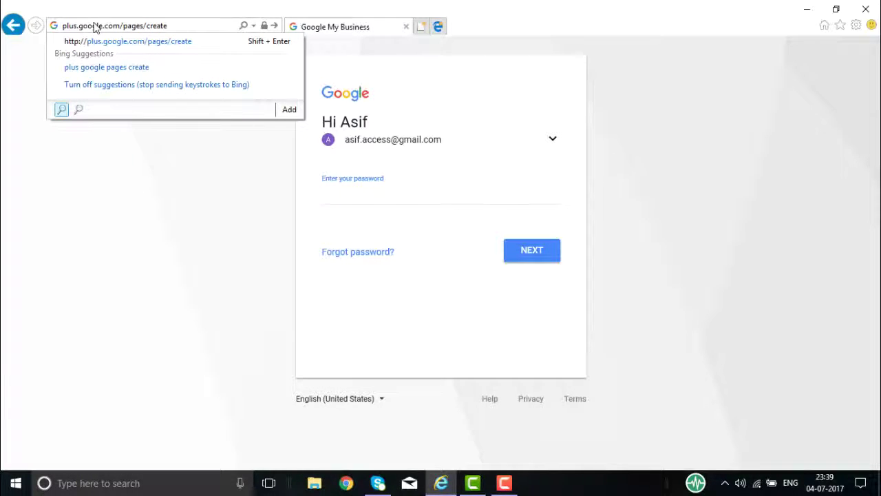
key(Return)
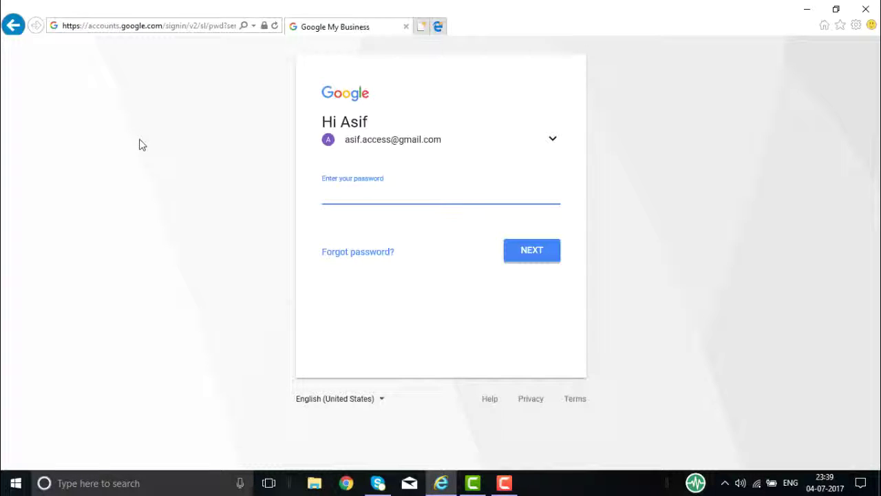
text(••)
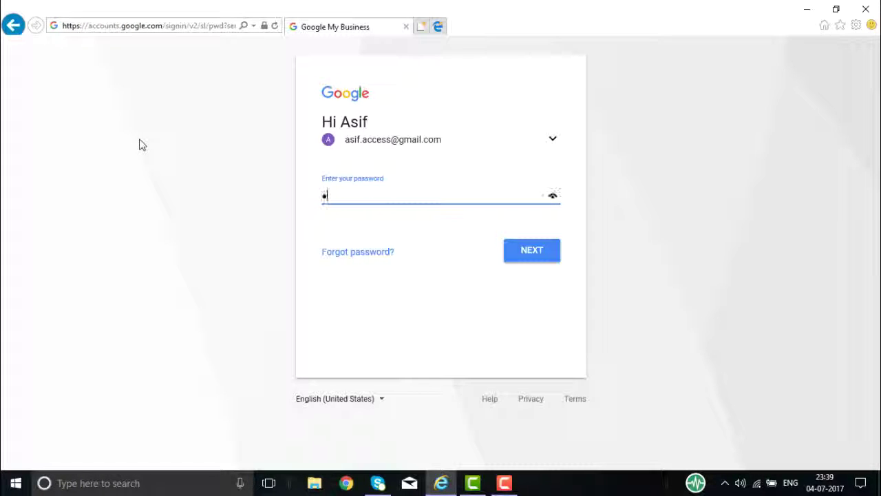
text(••••••••)
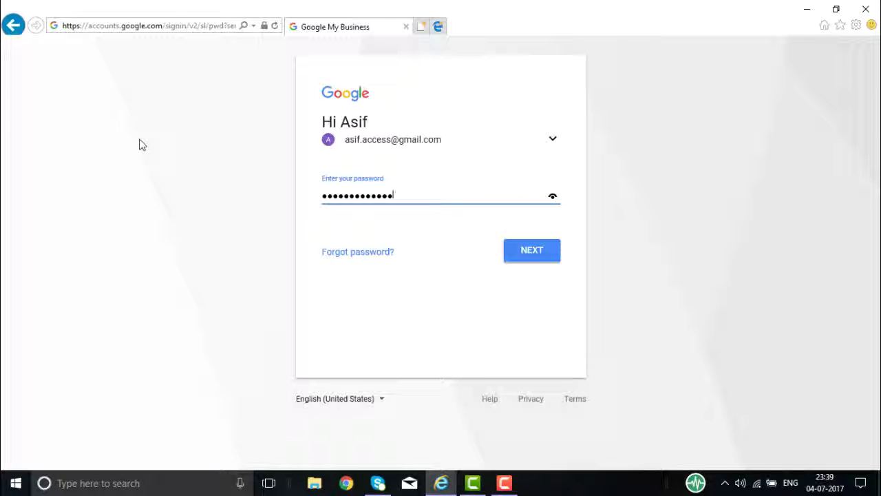
text(•)
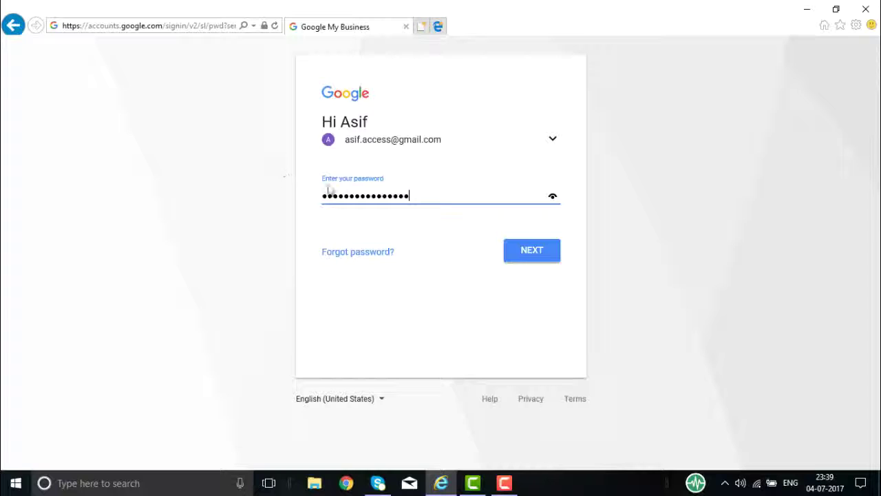
Step: Sign in and enter 'Stars Digital Consulting' as the business name on the add-business form
click(524, 253)
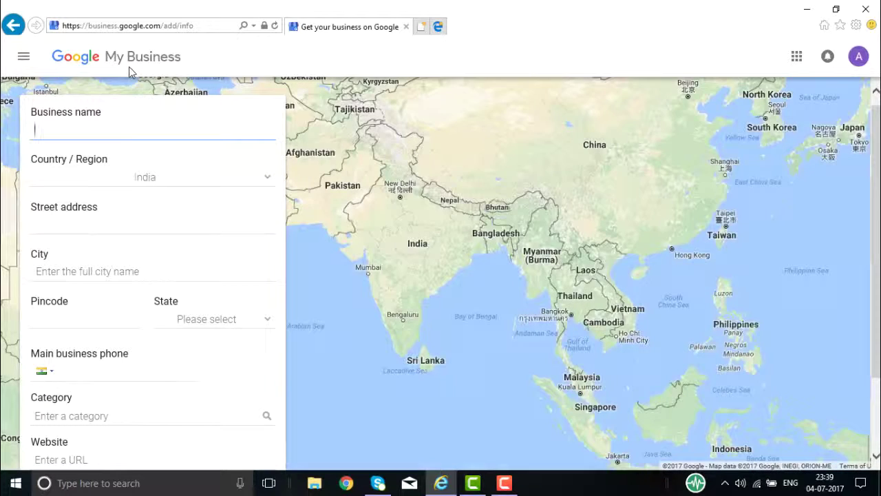
click(84, 121)
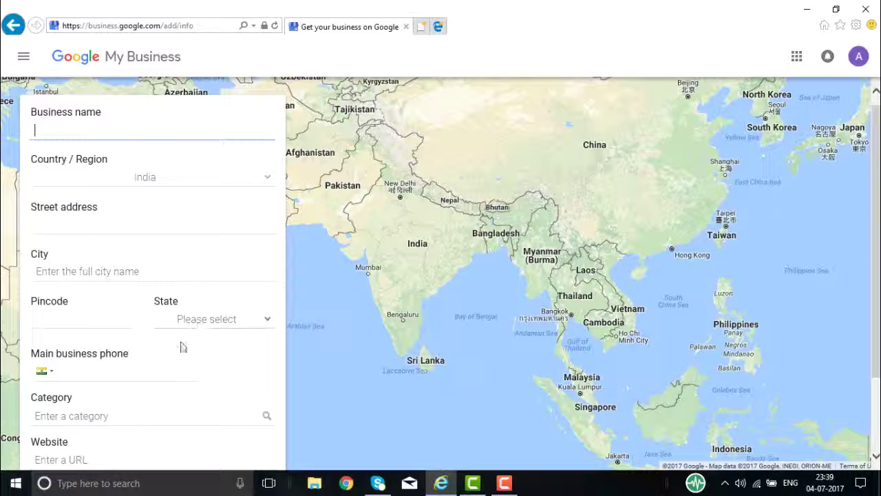
mouse_move(142, 366)
scroll(140, 366, down, 1)
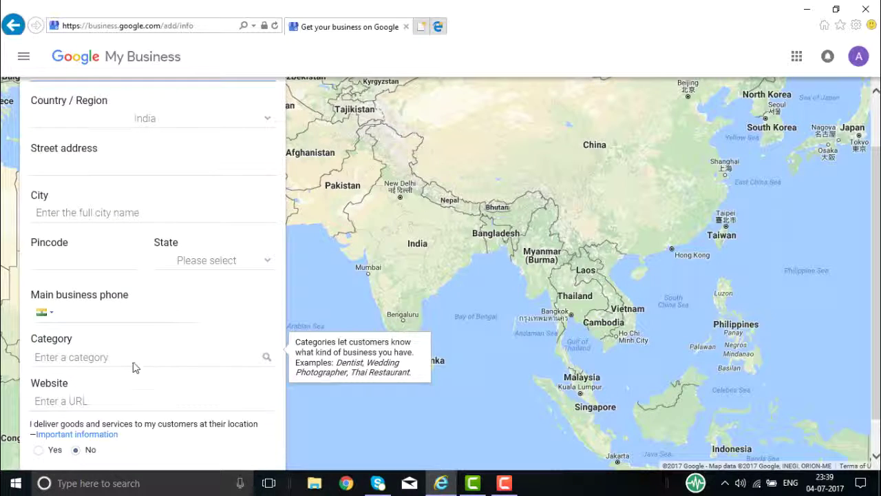
mouse_move(134, 387)
scroll(133, 386, down, 1)
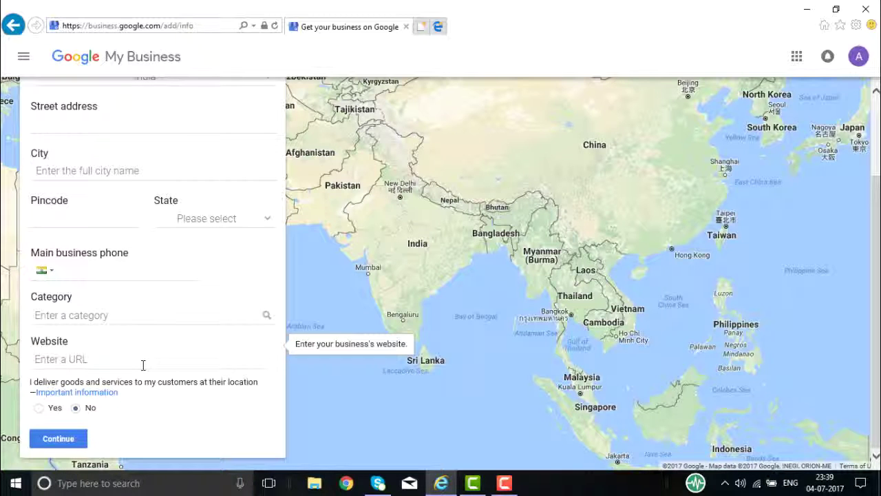
scroll(142, 364, up, 2)
mouse_move(110, 134)
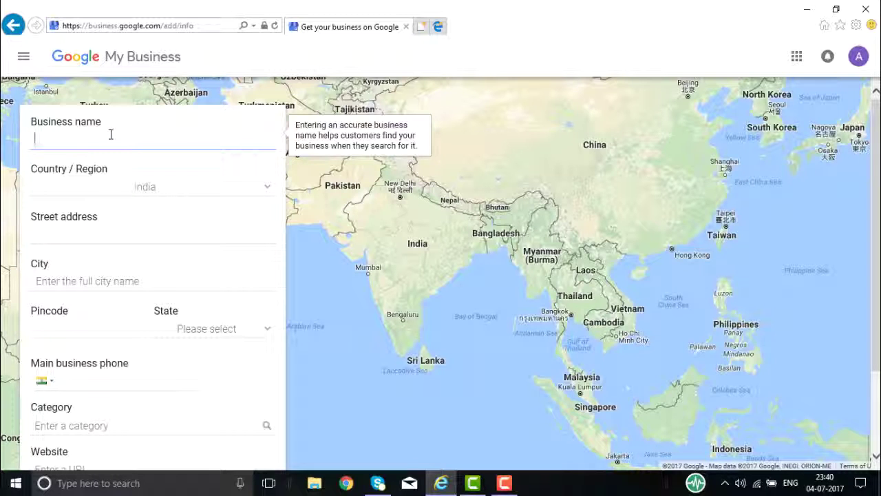
text(Stars )
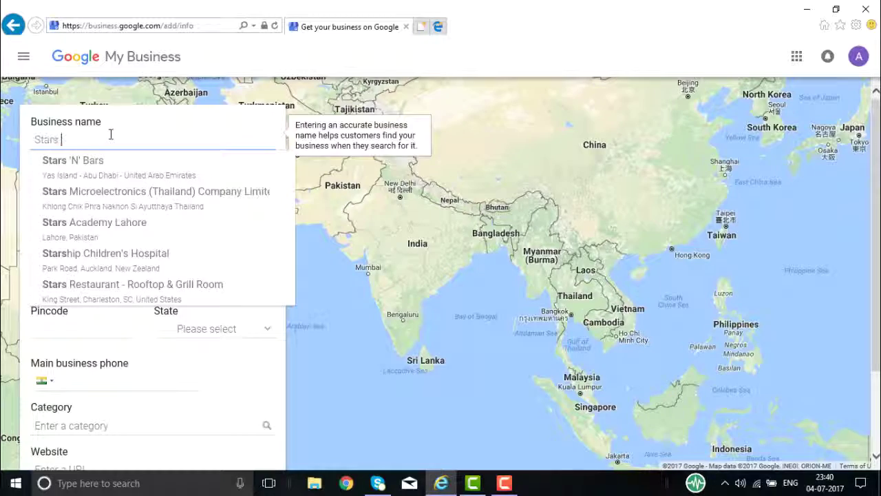
text(Con)
key(BackSpace)
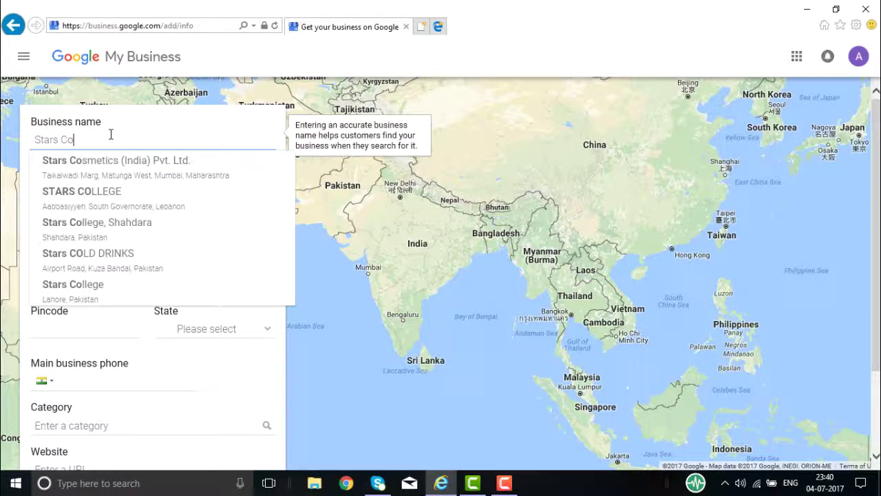
key(BackSpace)
key(BackSpace)
text(Digit)
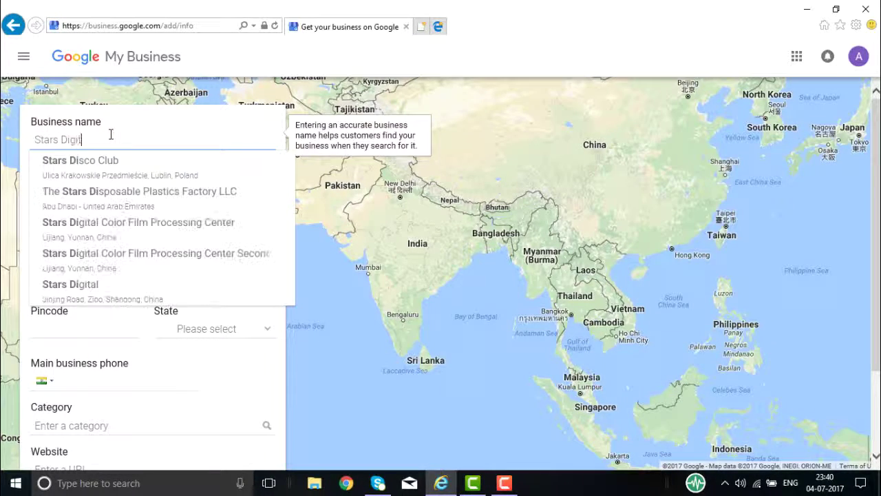
text(al Consulting)
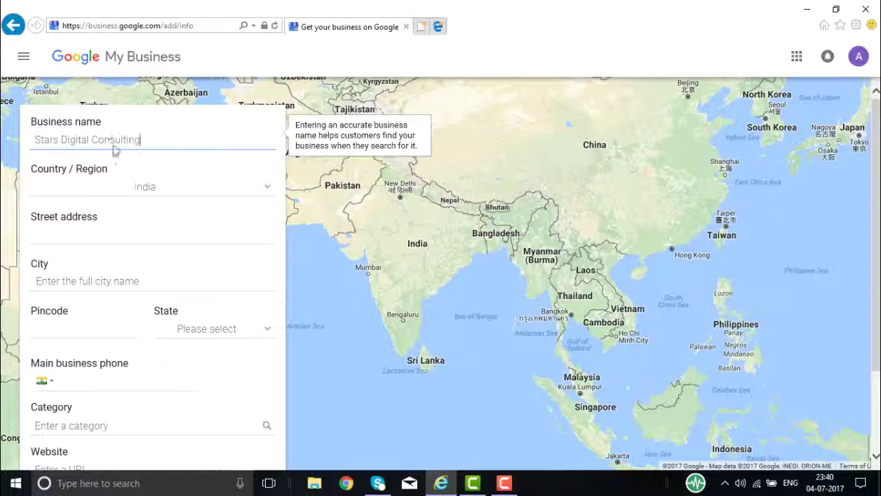
Step: Enter the address: Madhapur, Hitech City, Hyderabad, pincode 500081
click(106, 232)
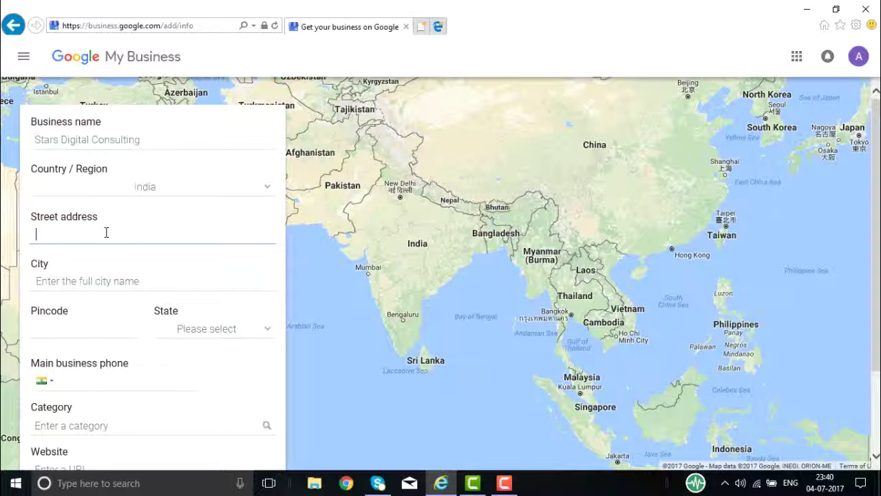
text(Ma)
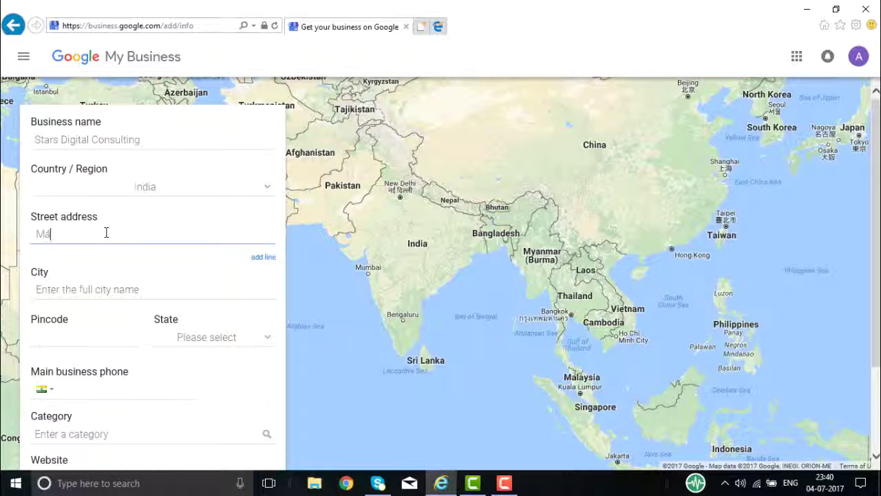
text(dhapur)
click(263, 257)
text(Hitec)
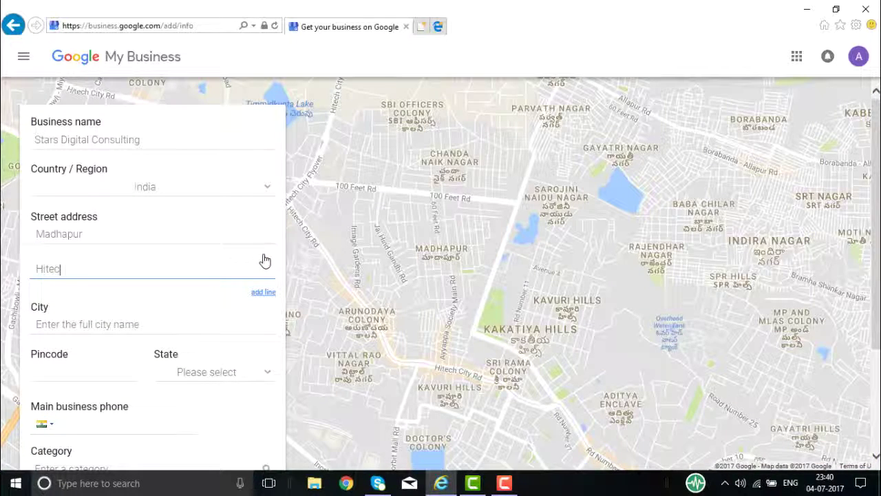
text(h City)
click(86, 322)
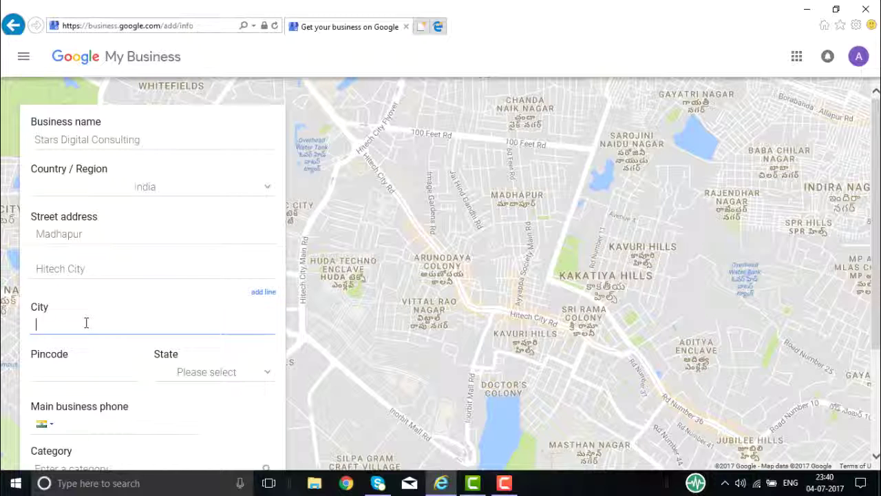
text(Hyderabad)
click(72, 376)
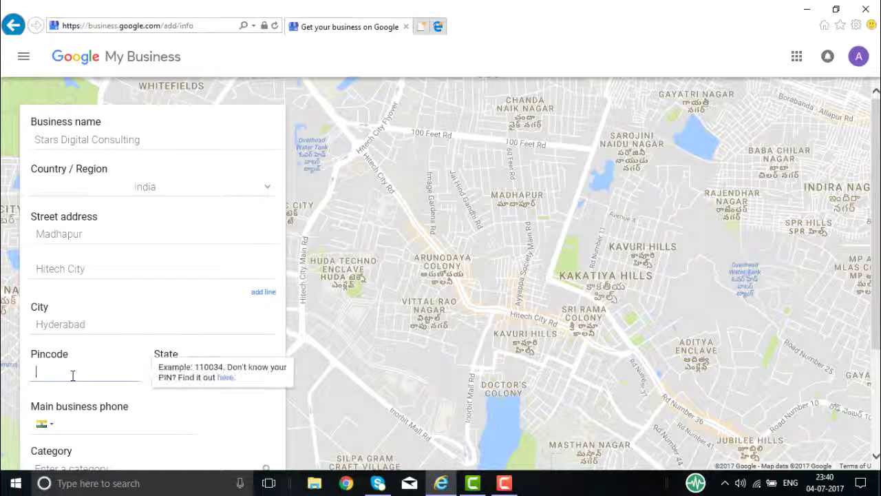
text(500081)
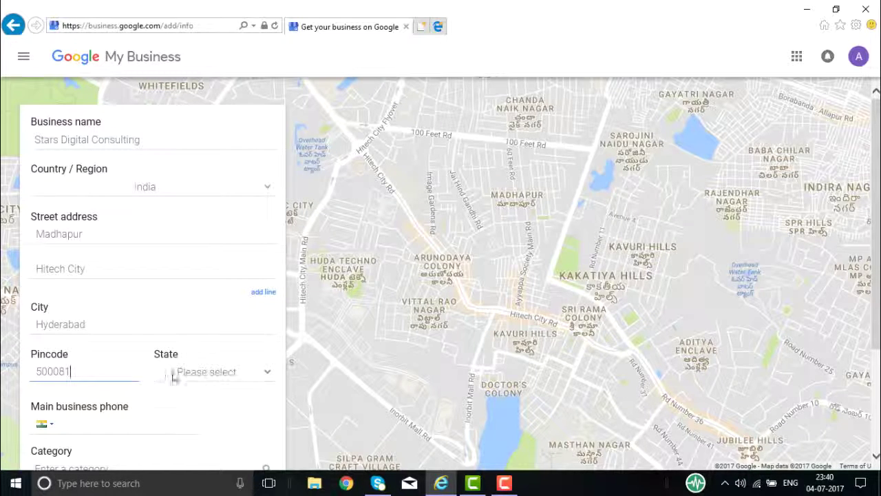
Step: Choose Telangana as the state and fill in the main business phone number
click(213, 374)
drag(265, 314, 273, 433)
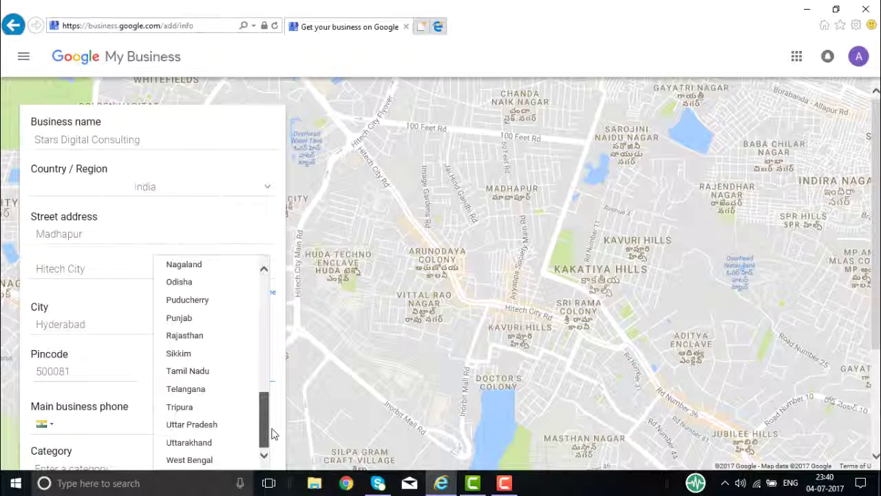
click(192, 389)
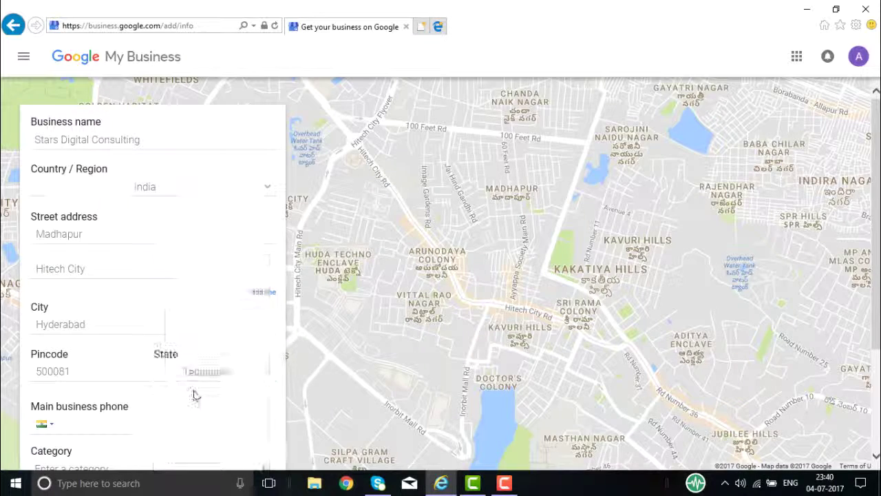
scroll(155, 413, down, 1)
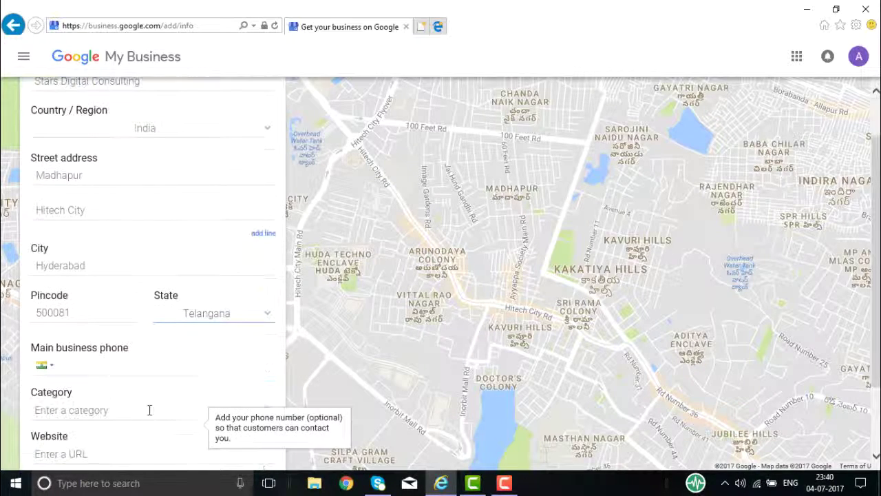
click(130, 366)
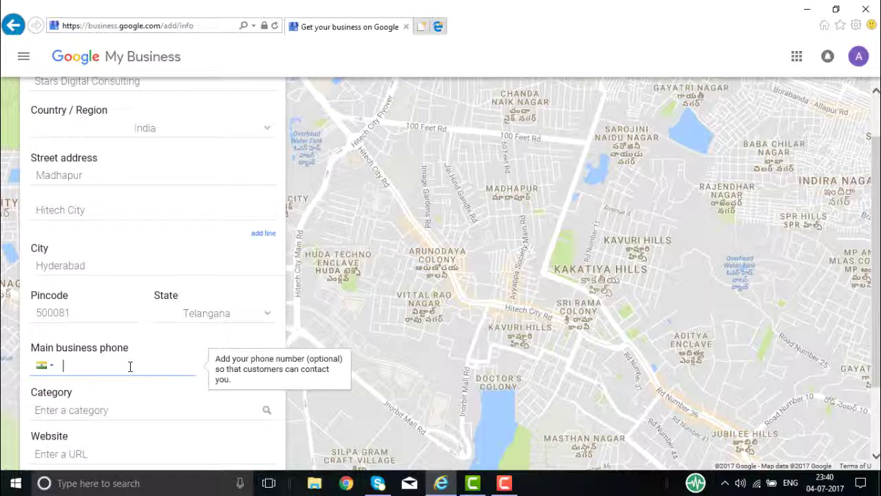
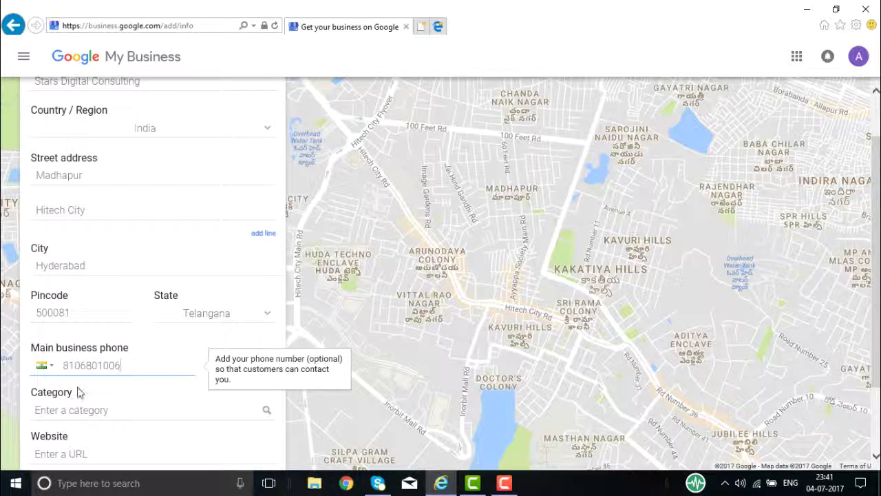
click(76, 410)
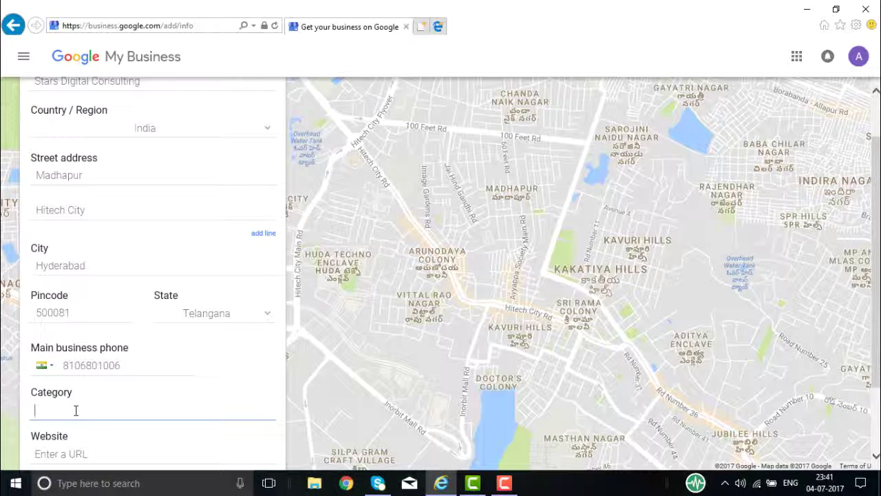
text(Sofa Store)
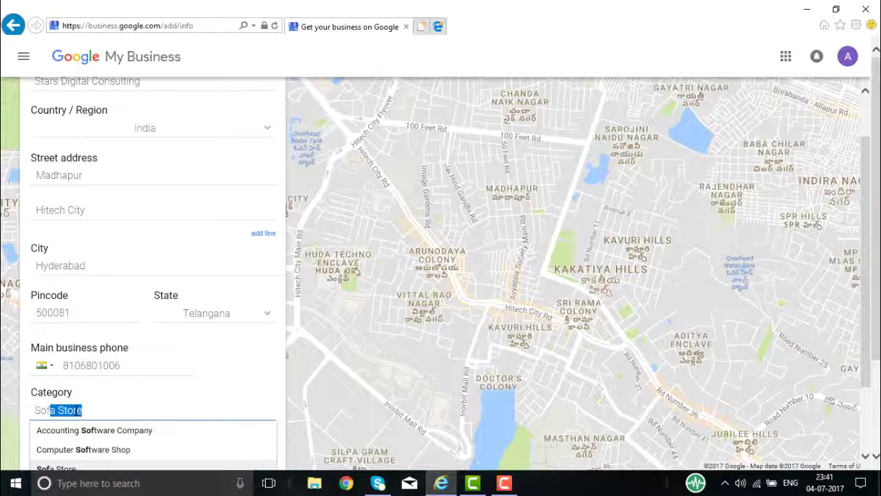
click(95, 430)
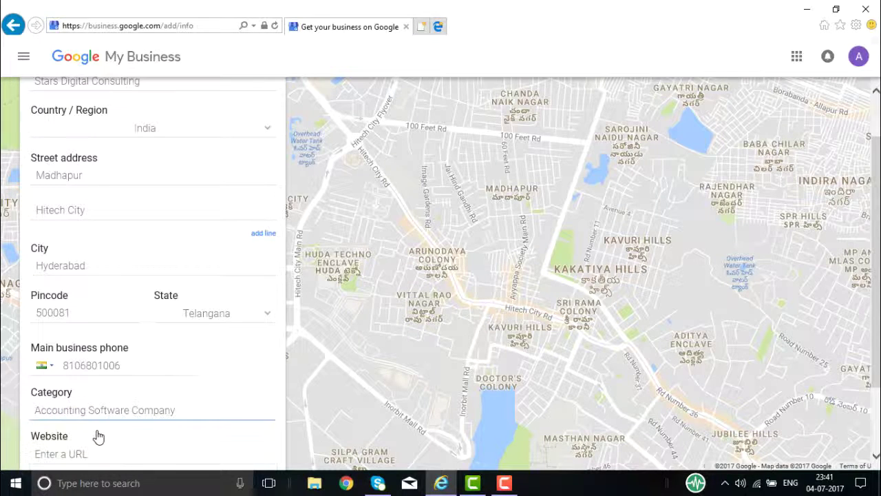
scroll(138, 419, down, 1)
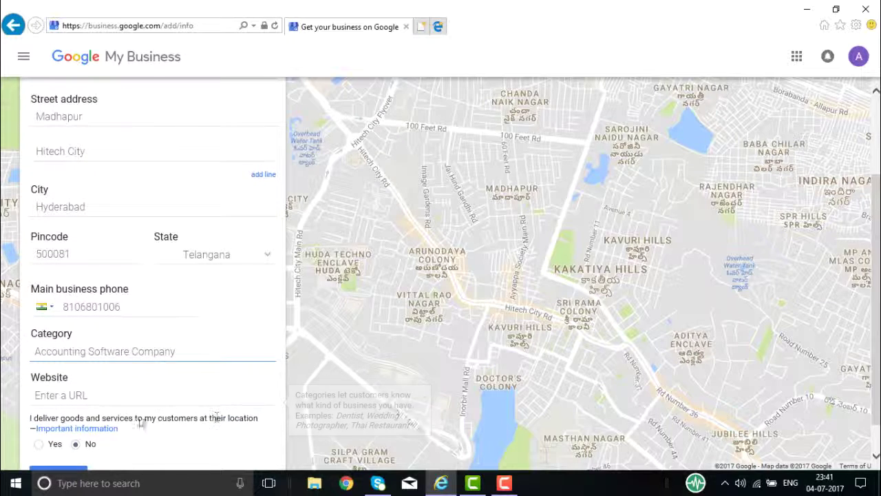
click(111, 392)
text(www)
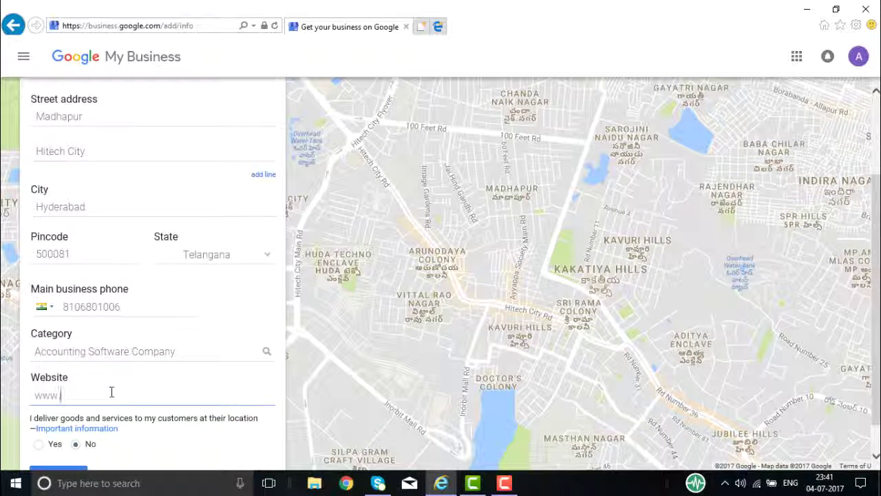
text(.starsconsulting.in)
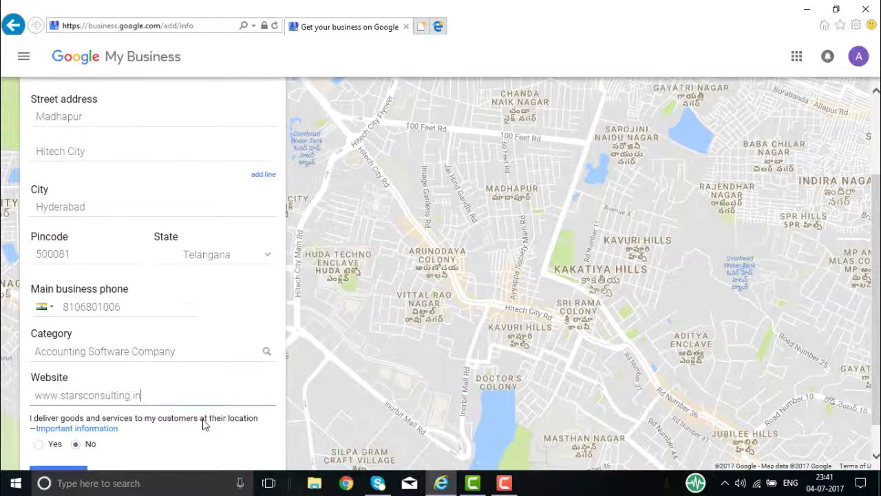
Step: Submit the business details form
scroll(203, 423, down, 1)
click(74, 439)
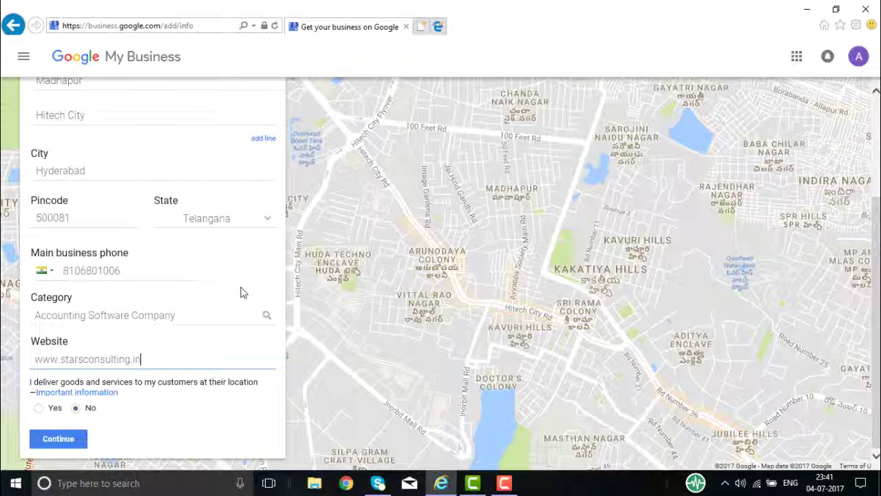
scroll(241, 293, up, 3)
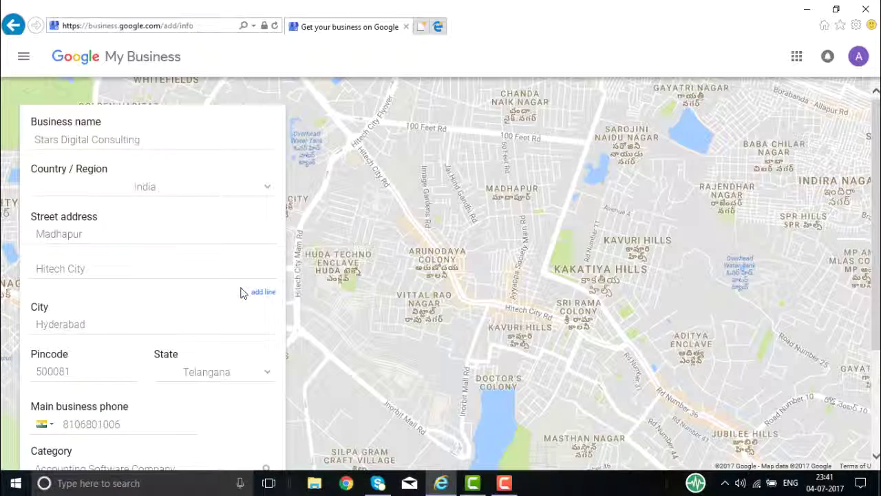
scroll(241, 292, down, 3)
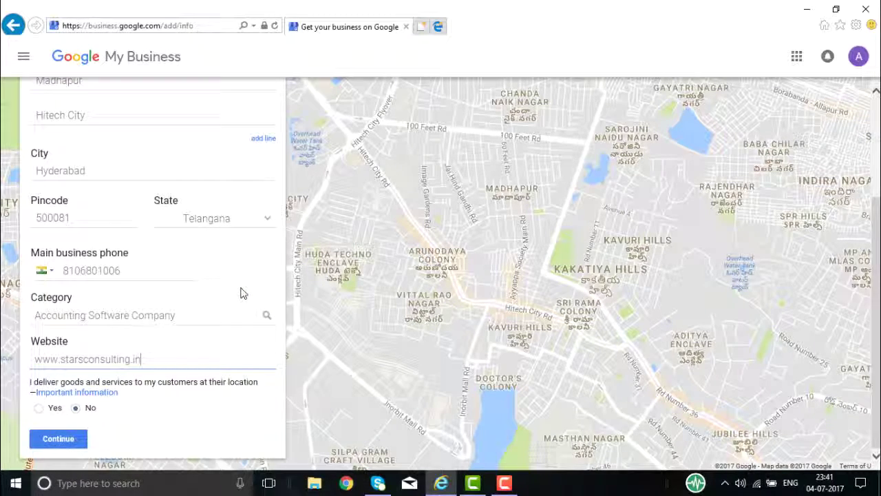
Step: Resubmit the details and place the business marker on the map near Arunodaya Colony
click(65, 441)
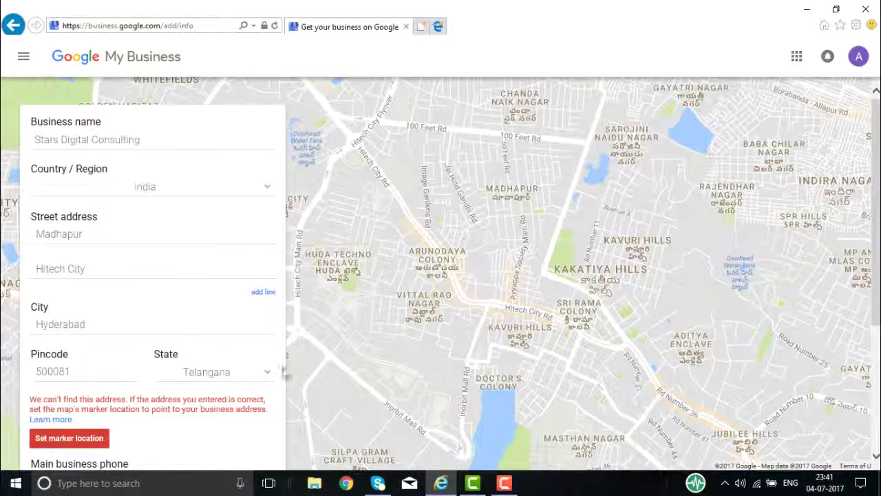
click(97, 438)
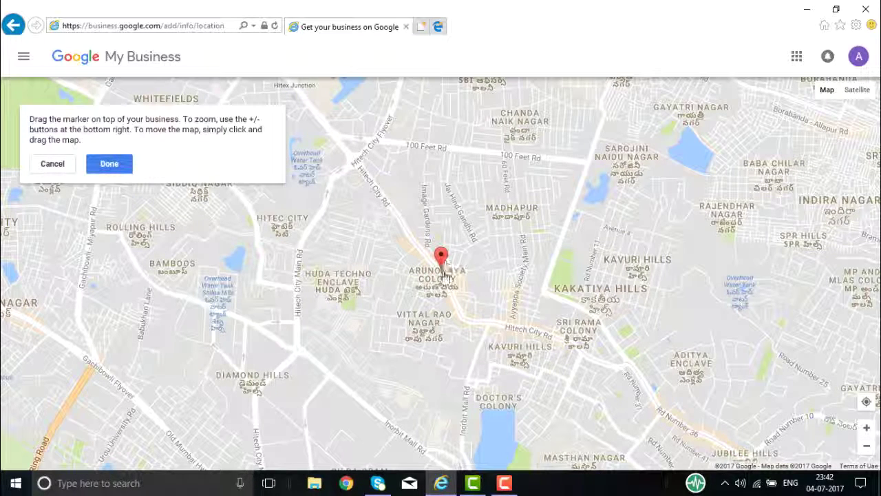
mouse_move(452, 273)
mouse_down()
mouse_move(486, 266)
mouse_move(500, 306)
mouse_move(416, 300)
mouse_move(414, 287)
mouse_up()
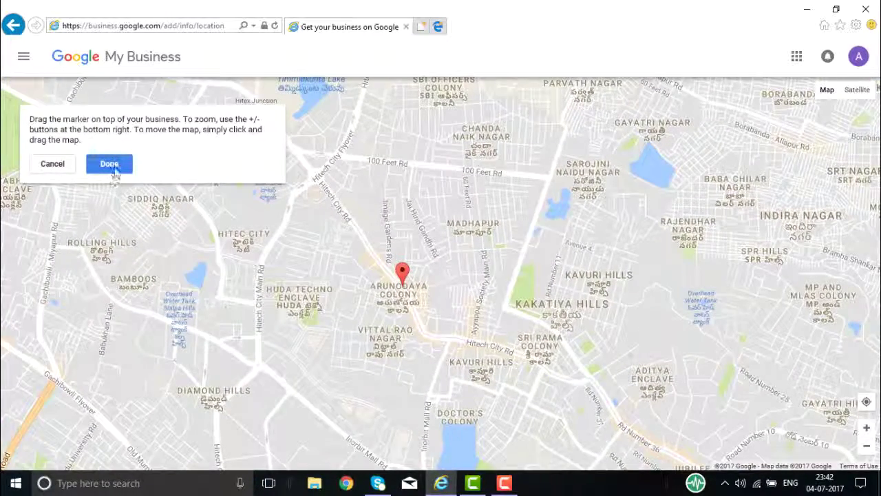
click(116, 166)
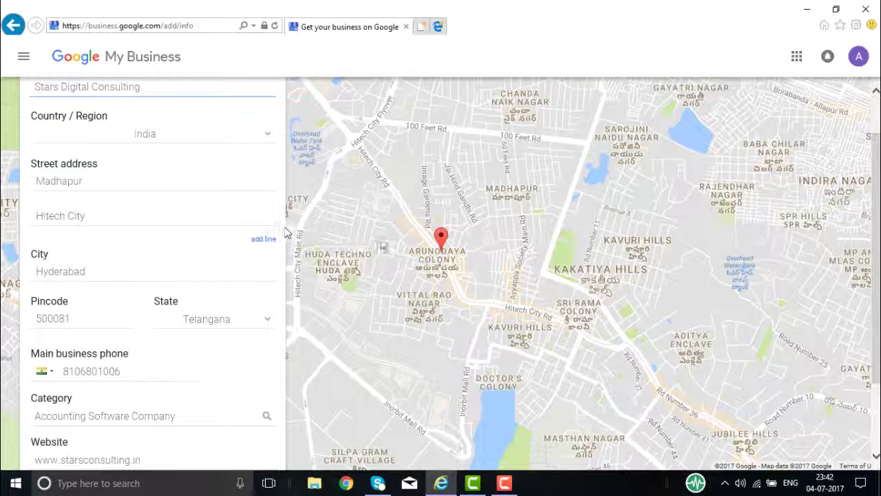
scroll(249, 305, down, 3)
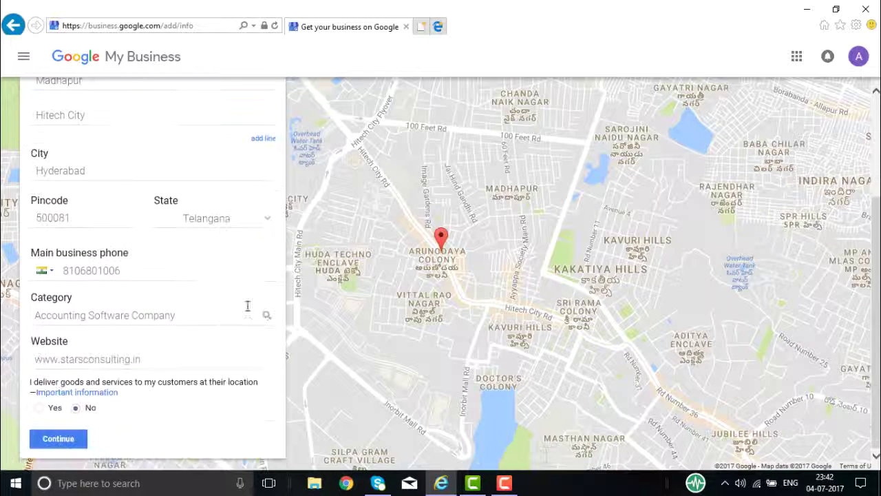
Step: Submit the completed listing form to check for matching businesses
click(58, 439)
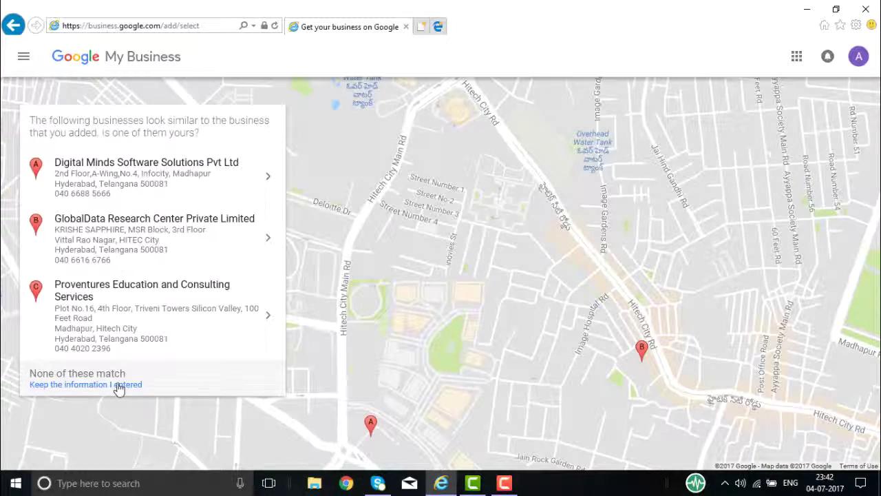
Step: Keep the entered Stars Digital Consulting details instead of picking a similar business
click(119, 385)
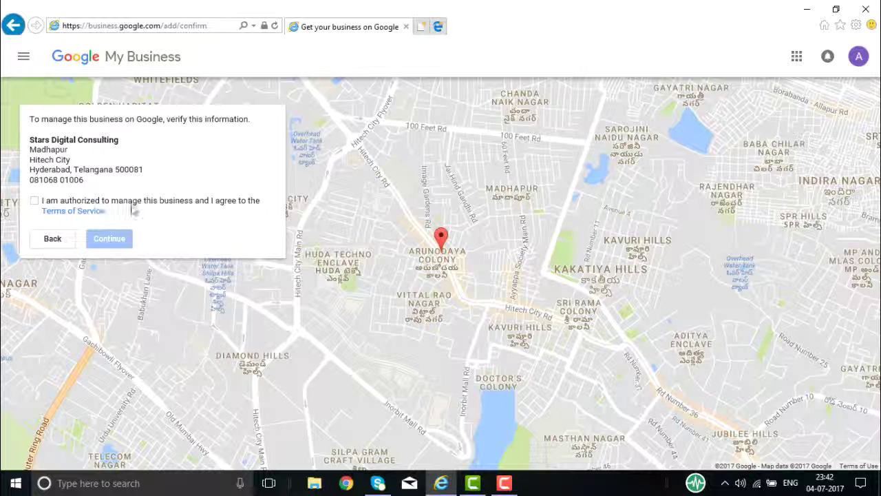
Step: Accept the authorization terms, confirm the listing, and choose to verify later
click(36, 201)
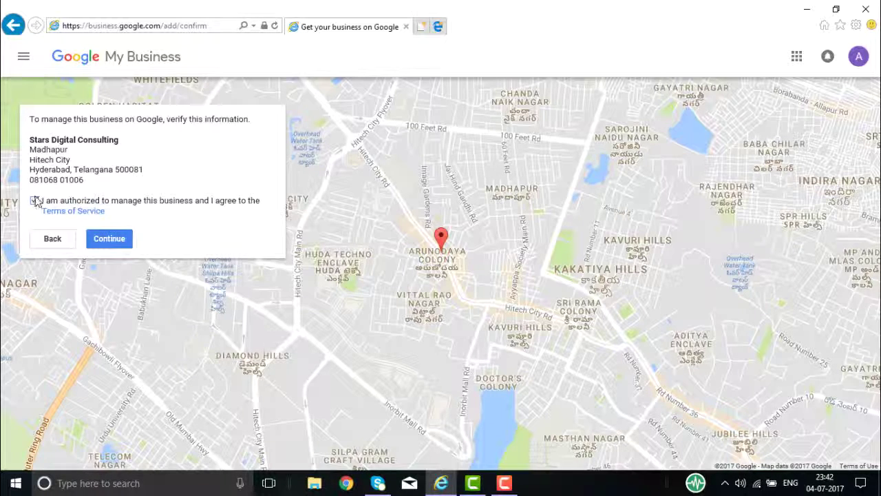
click(110, 238)
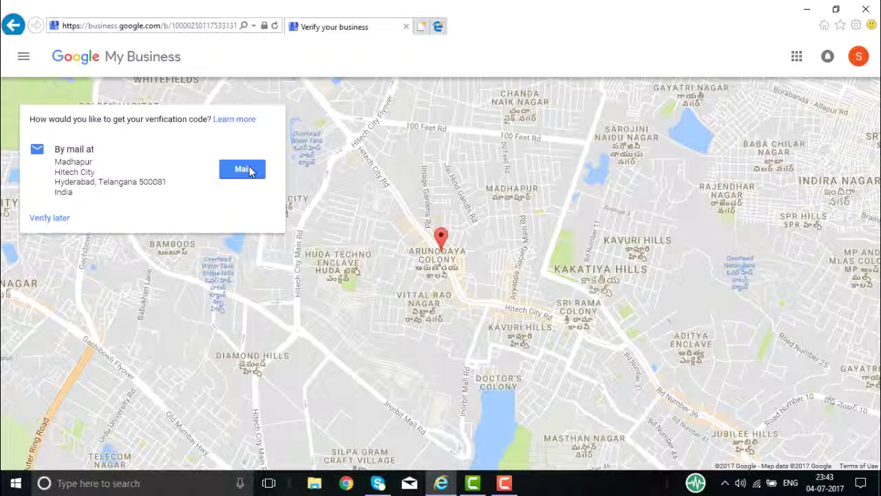
click(49, 219)
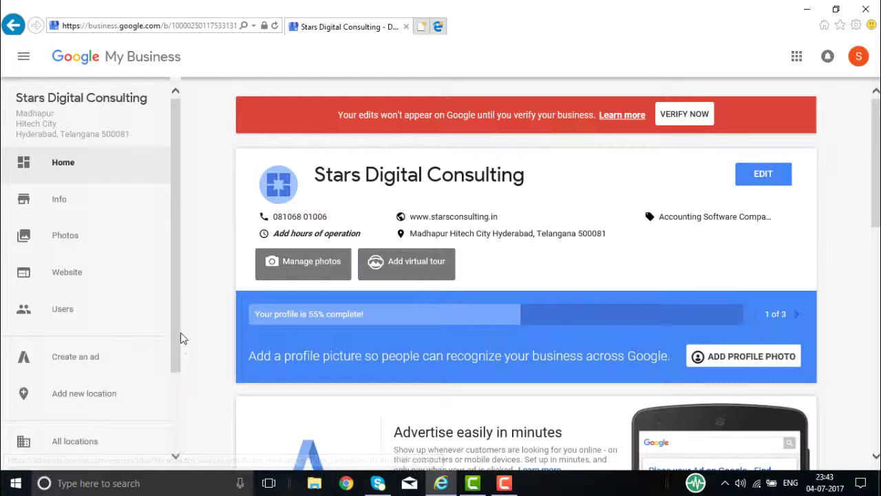
drag(177, 284, 173, 356)
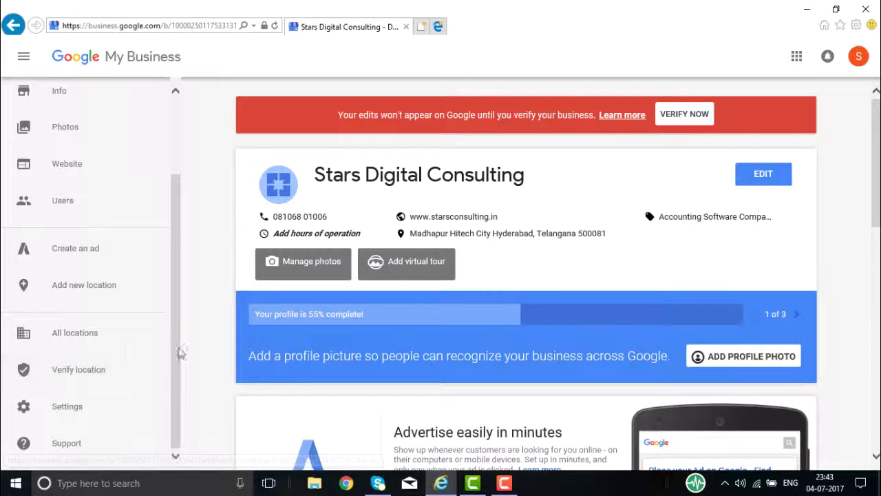
drag(173, 352, 173, 240)
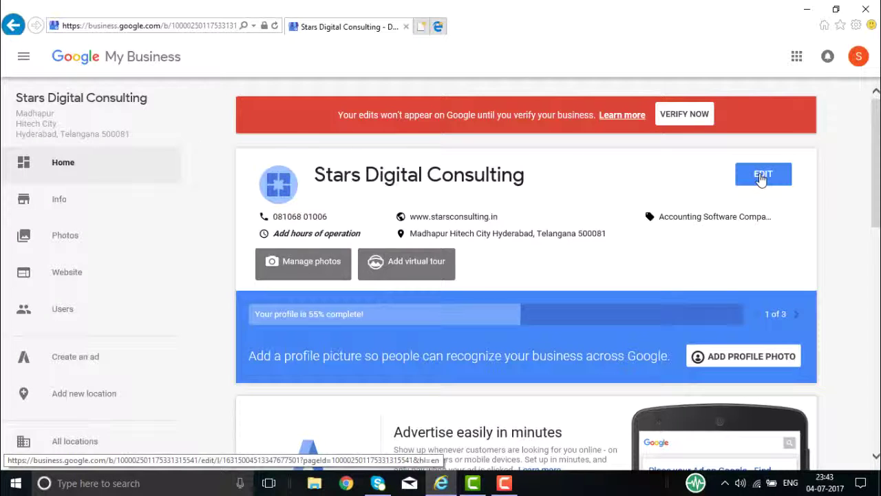
Step: Open the listing's Info page and its Add hours editor
click(762, 174)
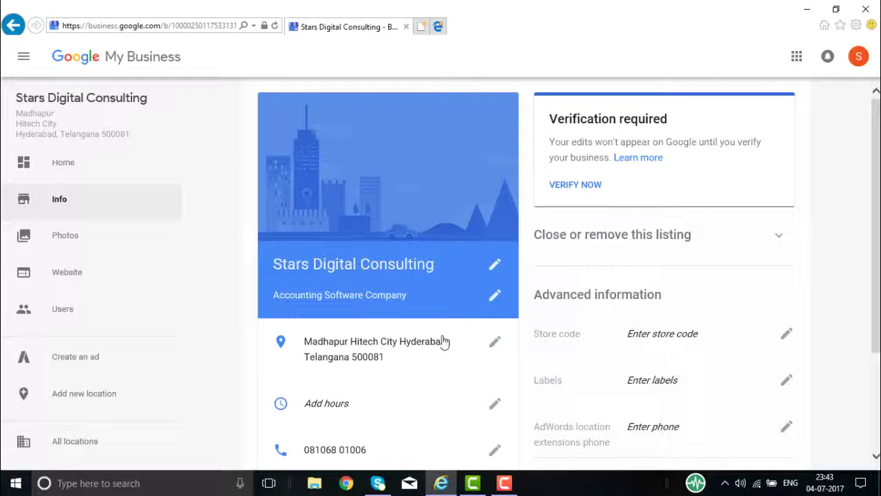
scroll(430, 351, down, 2)
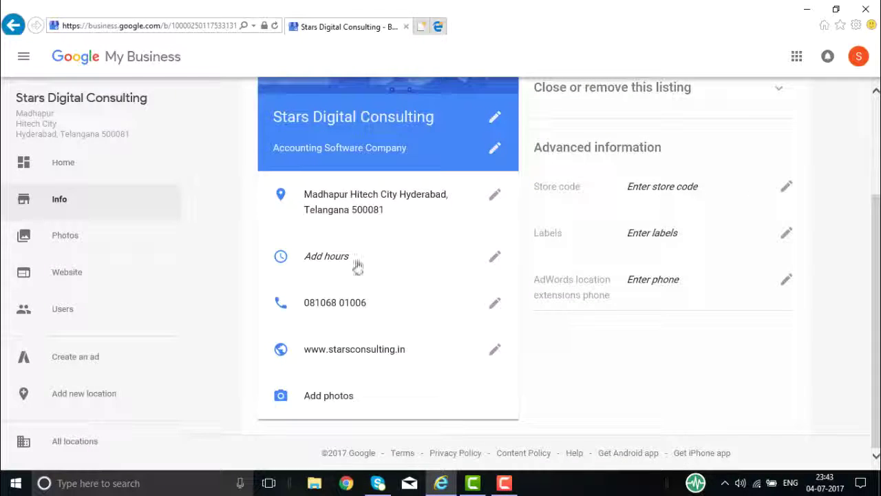
click(495, 259)
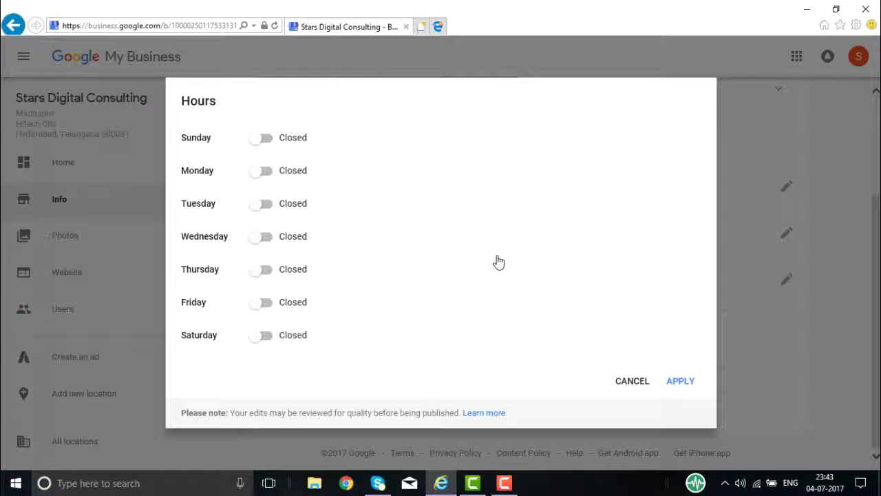
Step: Mark Monday through Friday as open days
click(270, 174)
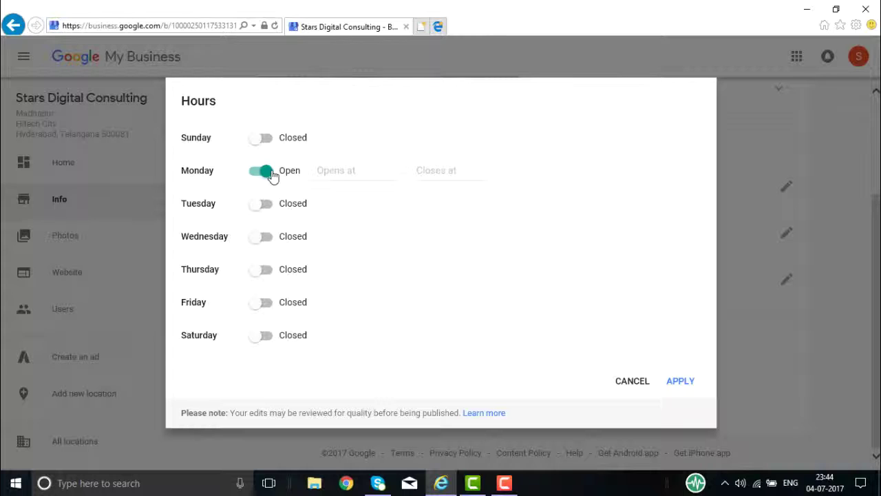
click(263, 203)
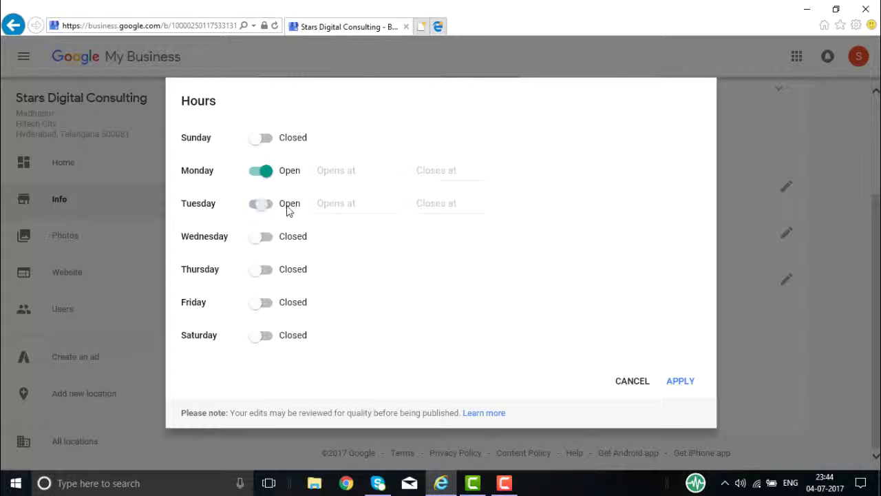
click(265, 238)
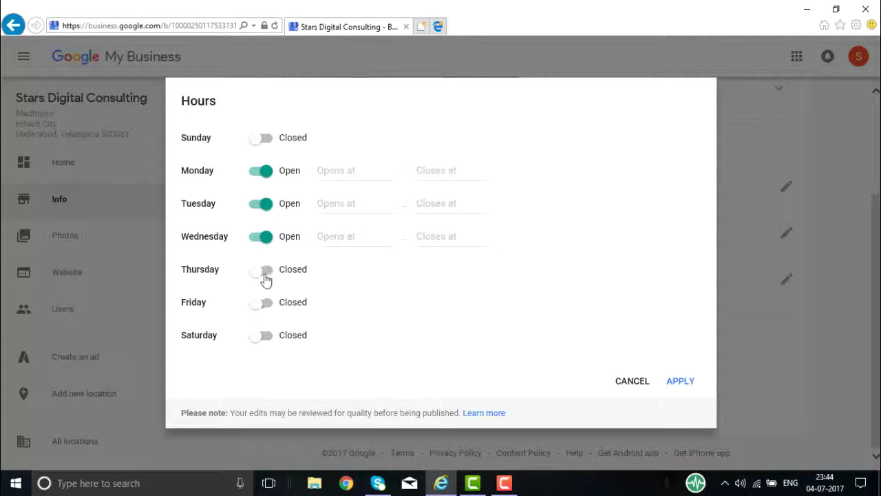
click(260, 272)
click(256, 306)
Step: Set Monday to 9:00 am–6:00 pm, attempt to apply, then cancel without saving
click(338, 170)
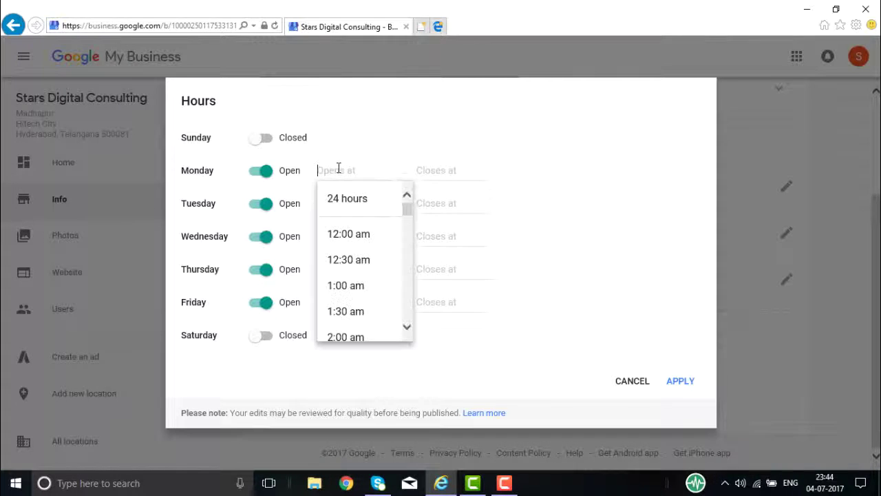
drag(408, 206, 400, 248)
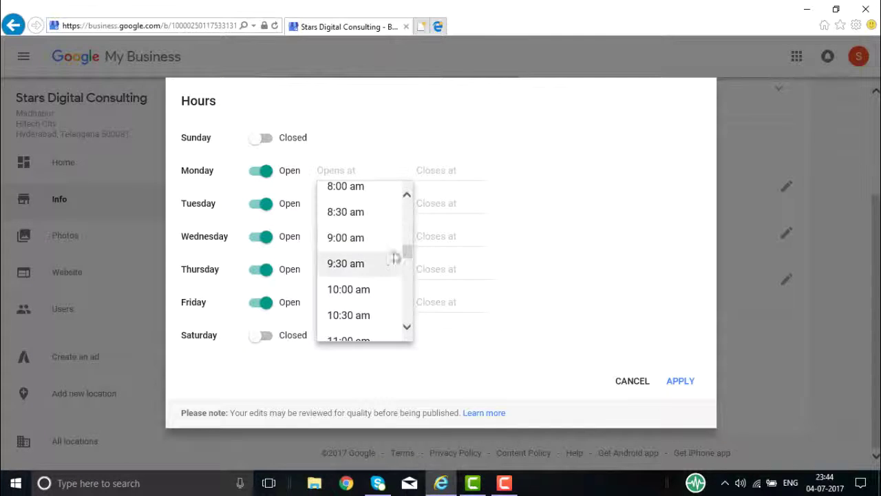
click(363, 240)
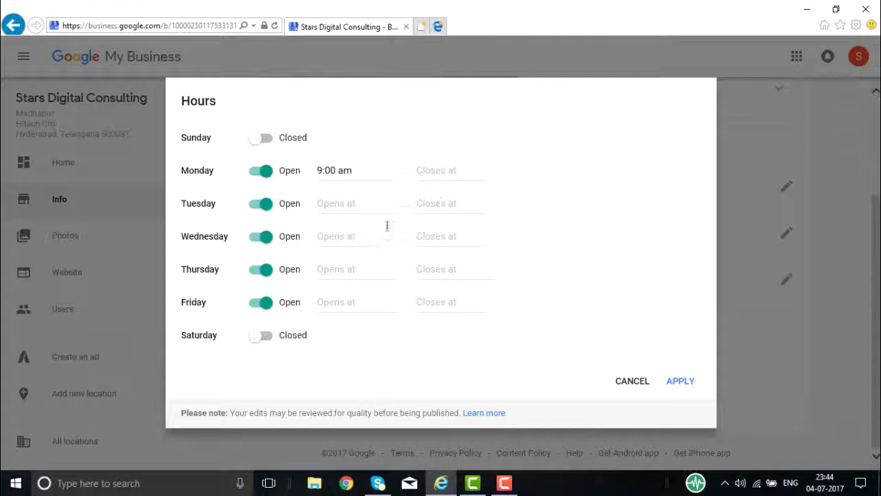
click(448, 173)
drag(511, 210, 515, 298)
click(455, 245)
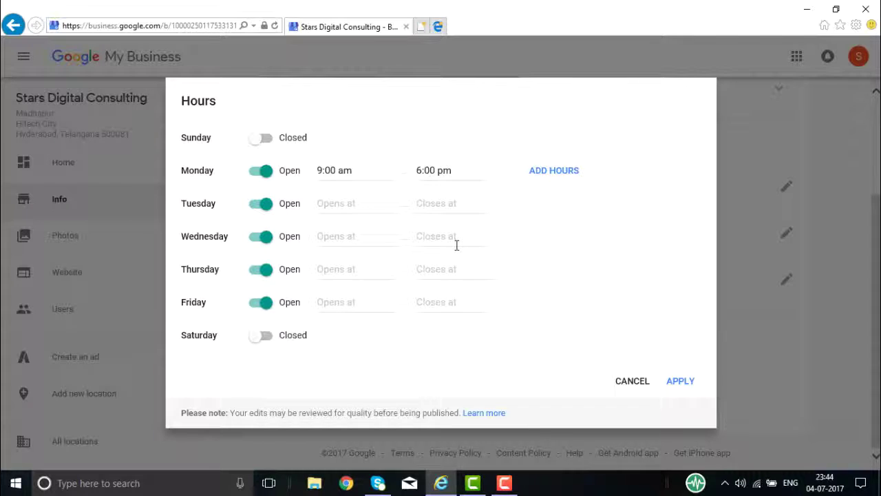
click(679, 382)
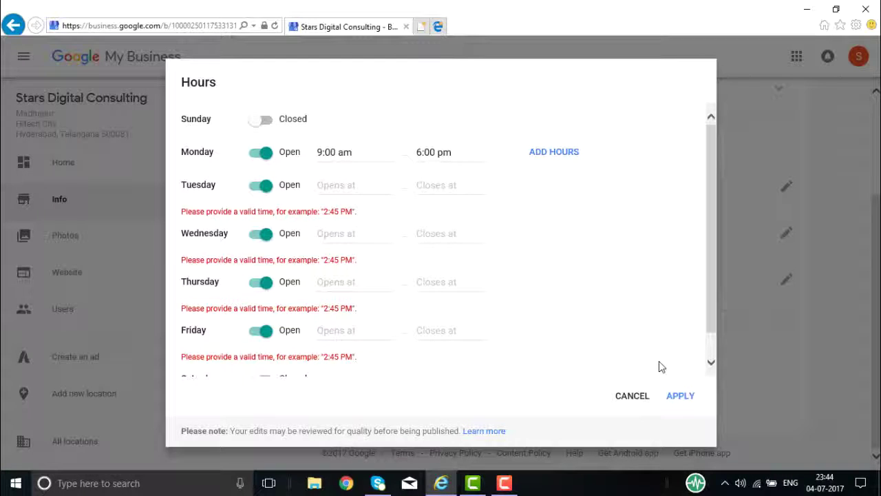
click(637, 394)
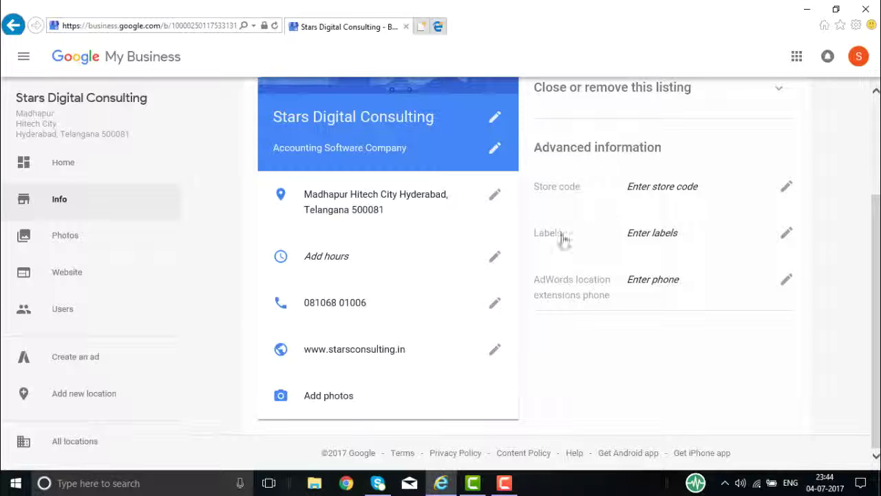
Step: Move from the Info page through Photos to the draft Stars Digital Consulting website
scroll(528, 240, up, 3)
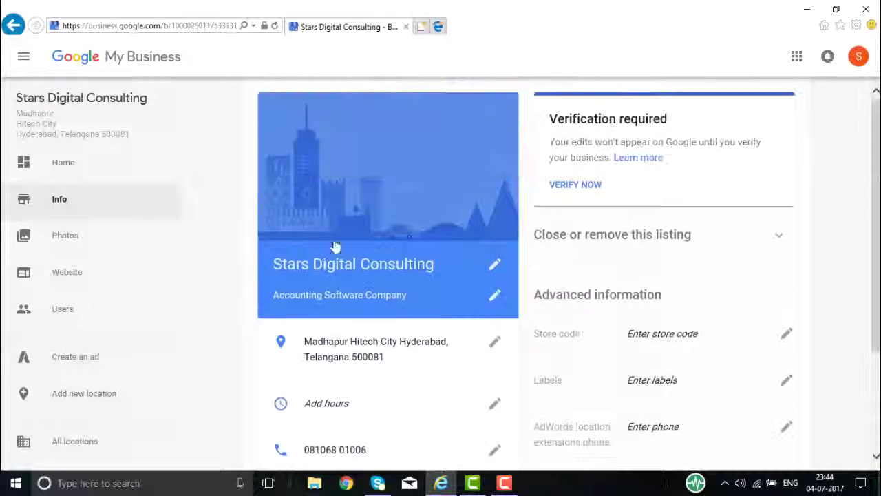
click(73, 235)
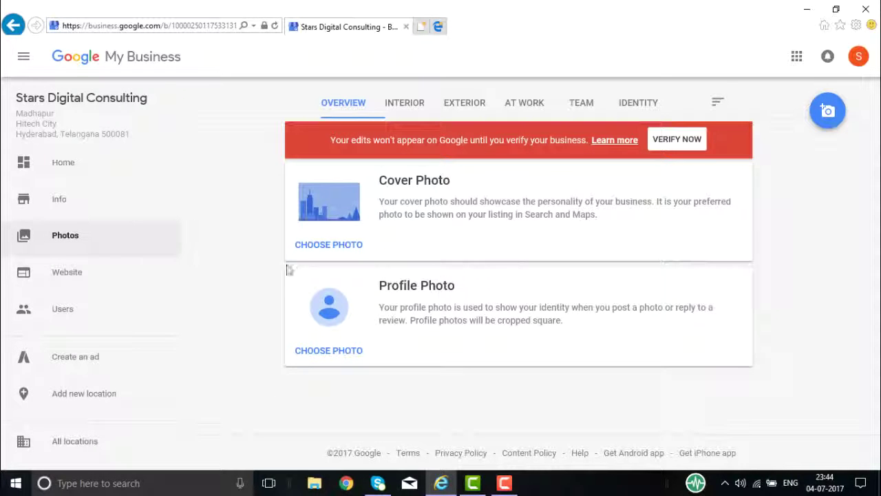
click(80, 270)
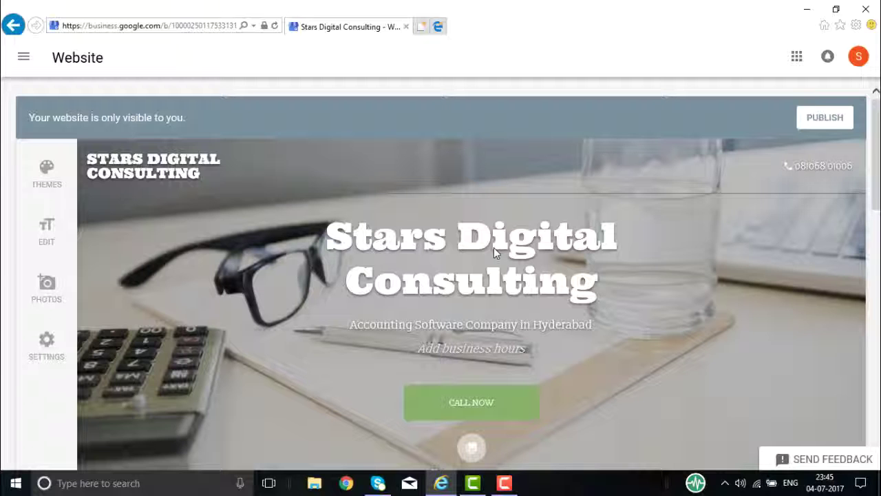
Step: Return to the listing's Info page using the main navigation drawer
click(24, 58)
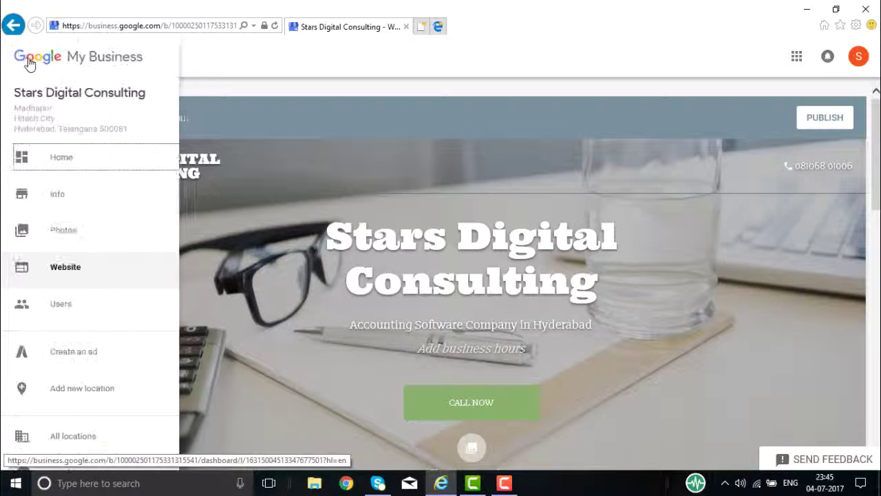
click(66, 192)
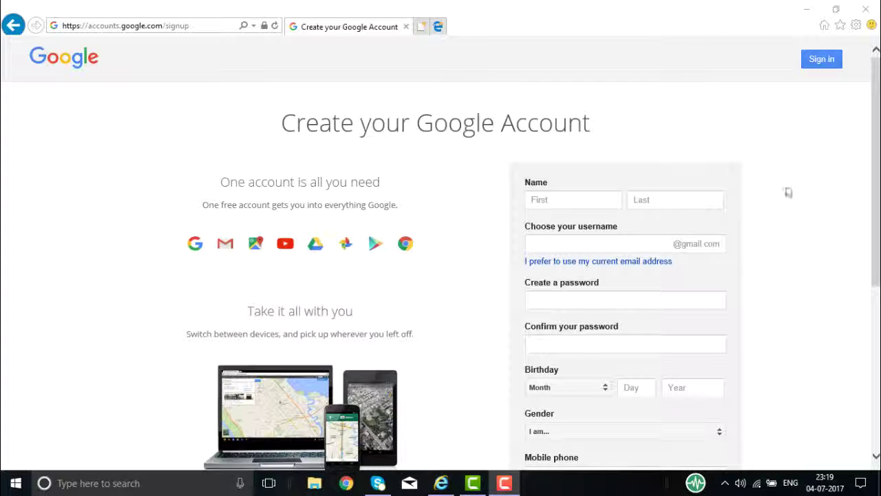
Step: Enter the account holder's first and last name and choose a username
scroll(875, 100, down, 4)
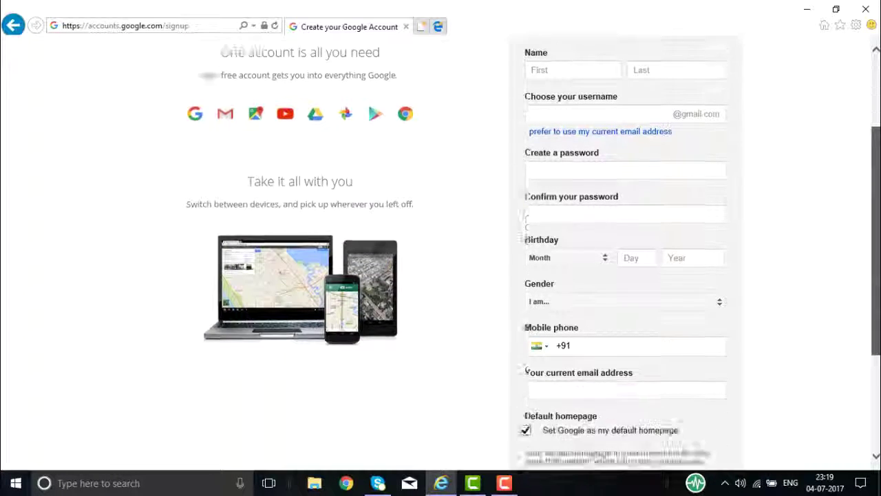
scroll(875, 89, up, 5)
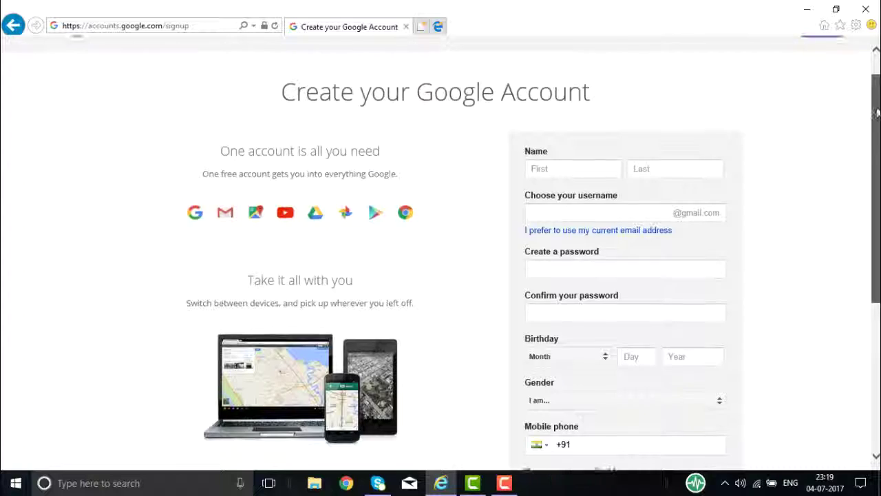
click(539, 199)
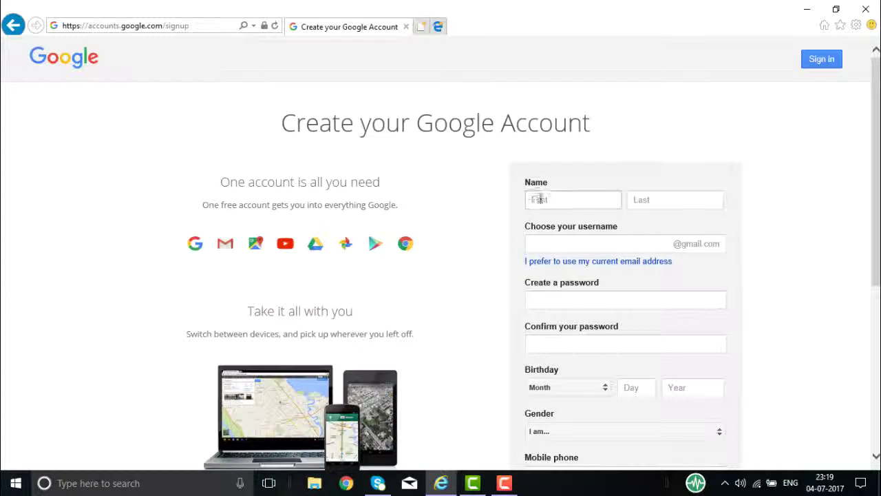
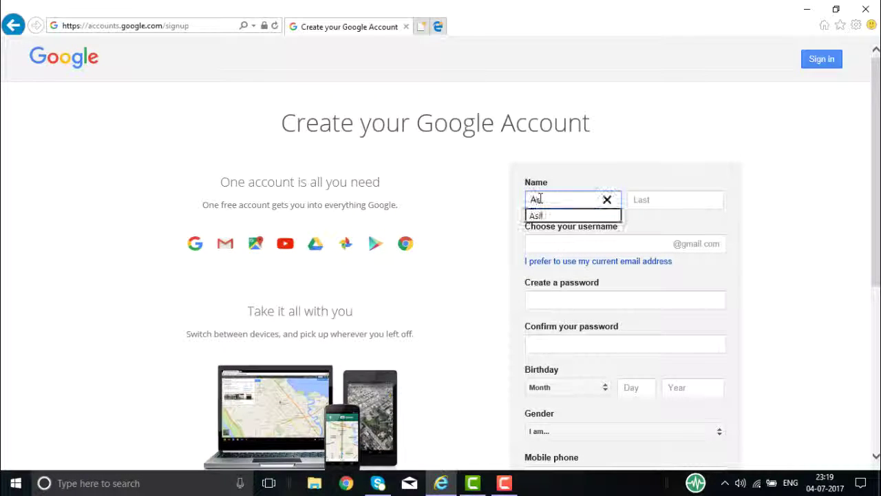
key(Tab)
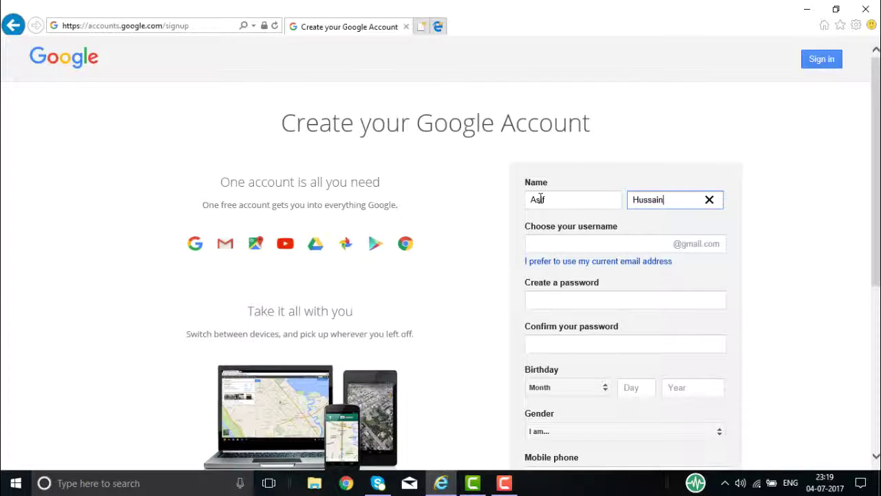
key(Tab)
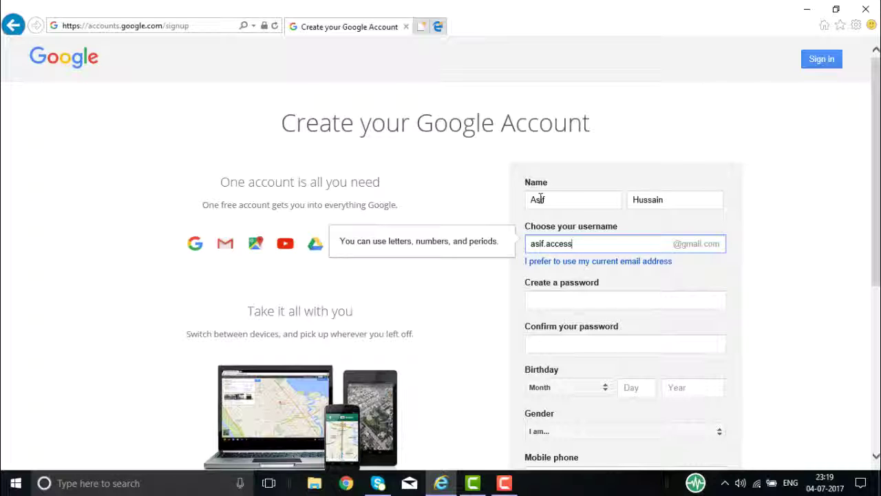
key(BackSpace)
key(BackSpace)
key(BackSpace)
key(BackSpace)
key(BackSpace)
key(BackSpace)
Step: Enter the account password and its confirmation
click(558, 300)
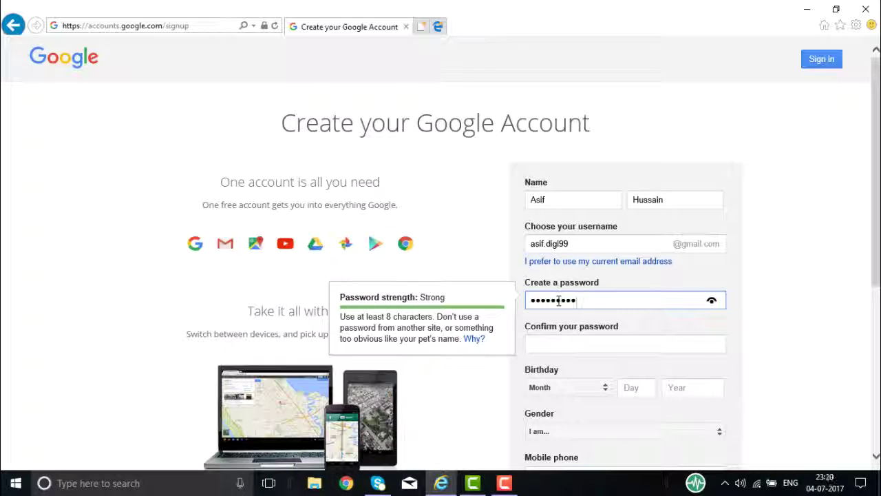
click(556, 342)
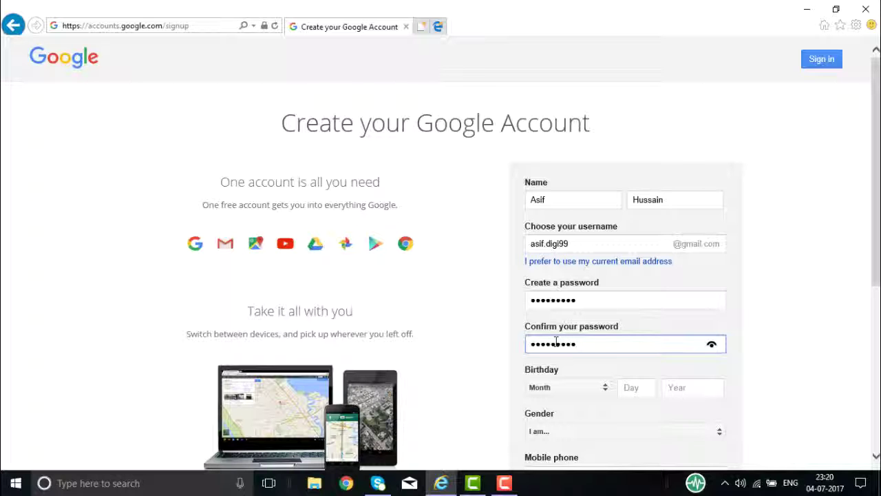
click(571, 387)
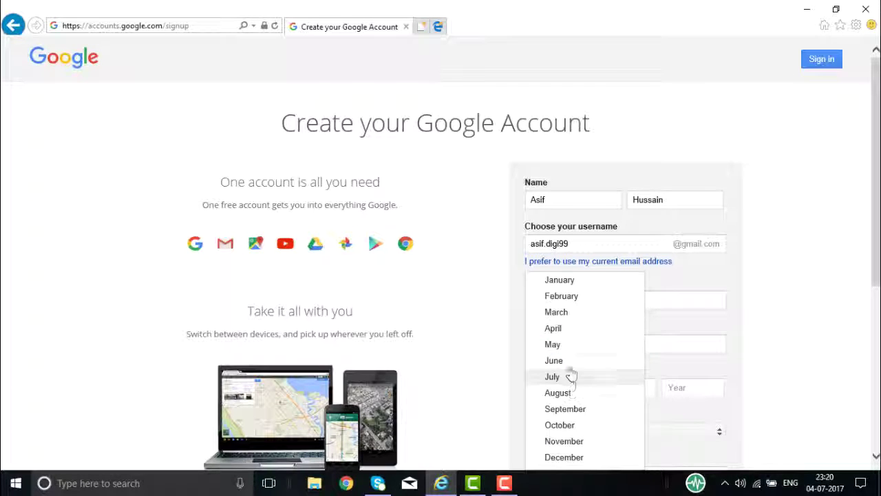
click(559, 346)
click(636, 389)
text(15)
click(677, 390)
text(1965)
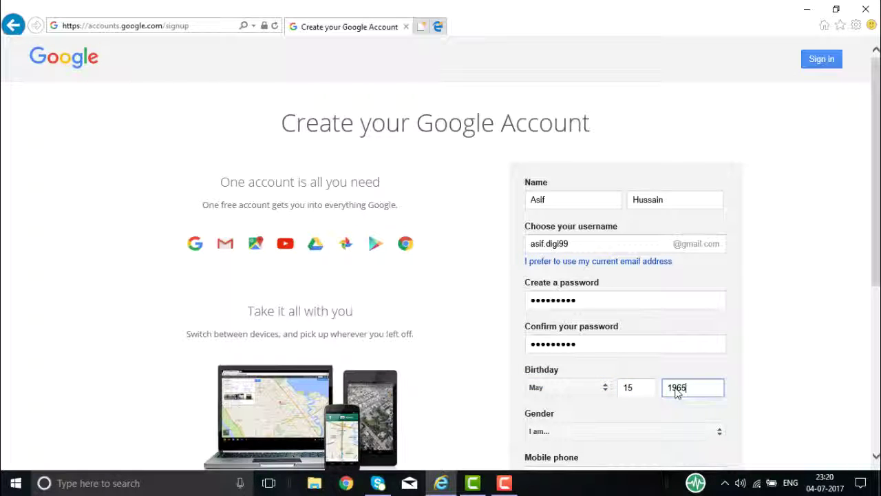
Step: Set gender to Male, enter the current e-mail address, and submit the form
drag(876, 224, 875, 352)
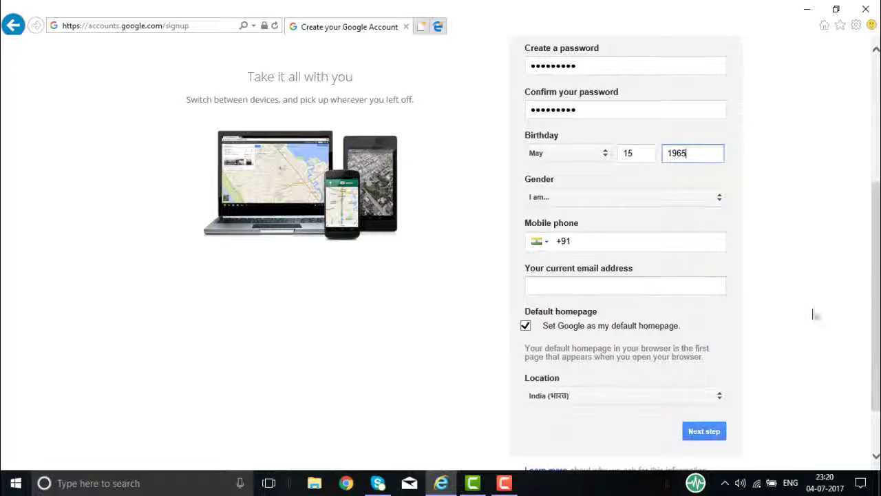
click(547, 199)
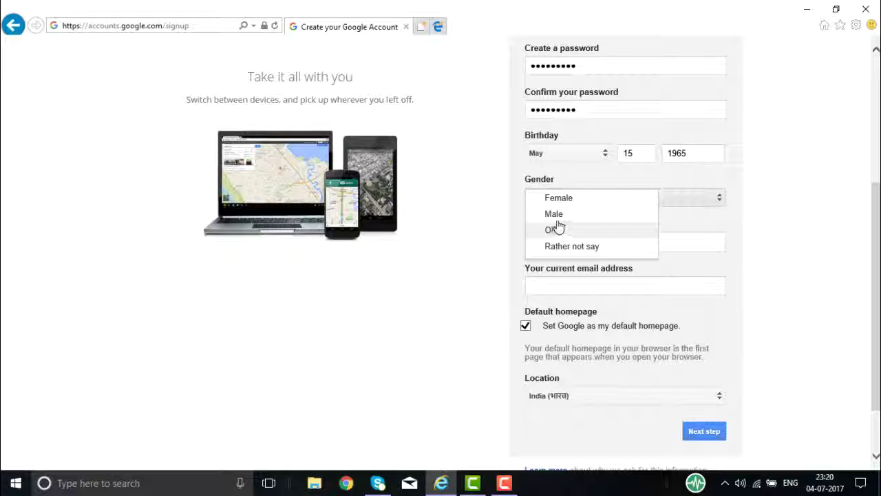
click(554, 217)
click(559, 289)
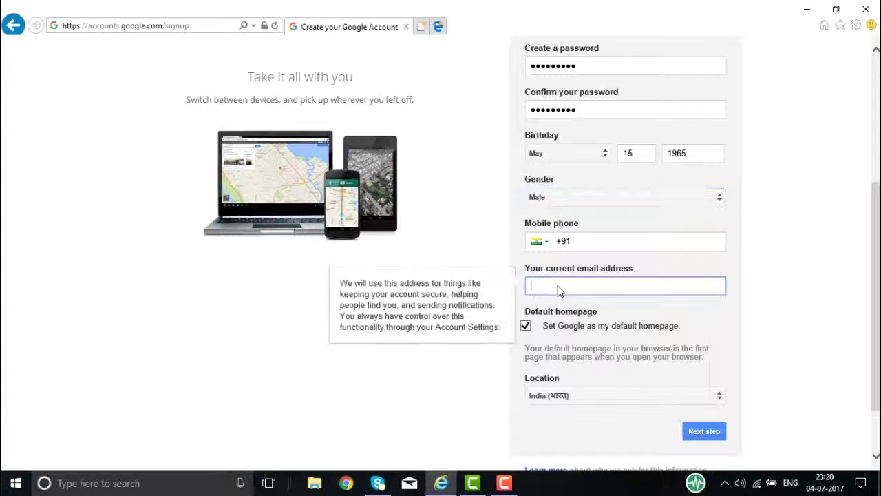
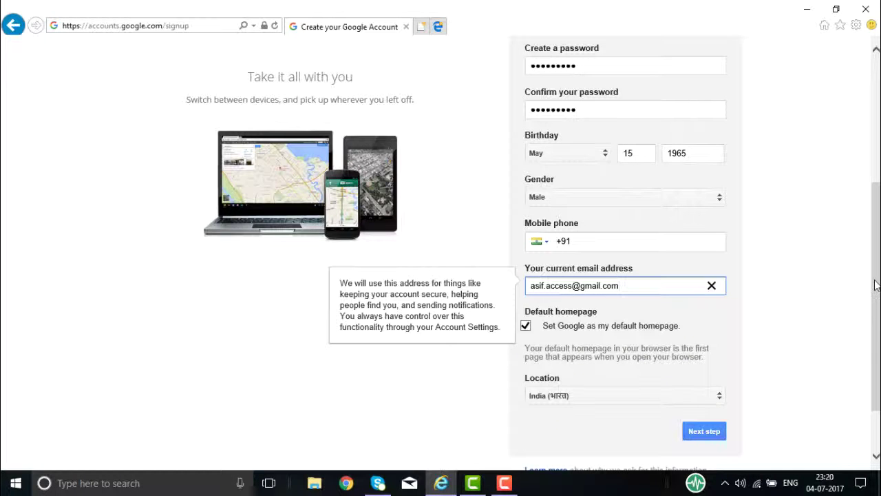
scroll(861, 197, up, 3)
scroll(861, 197, down, 4)
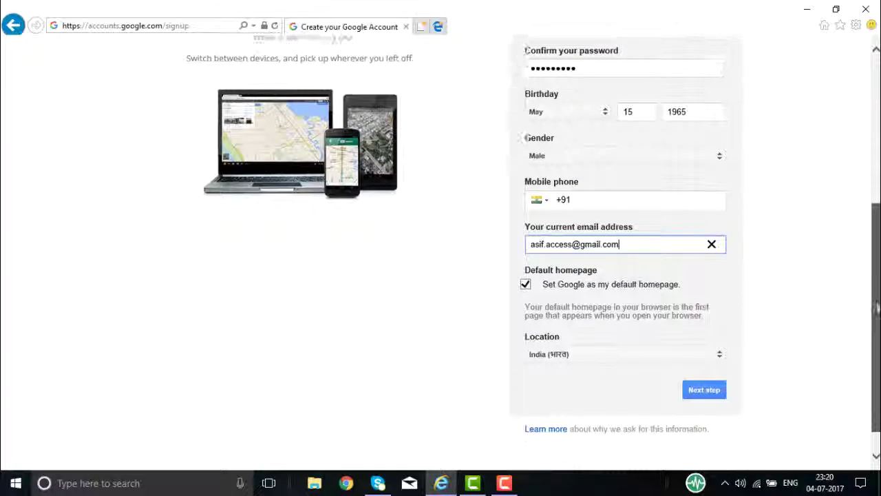
click(697, 374)
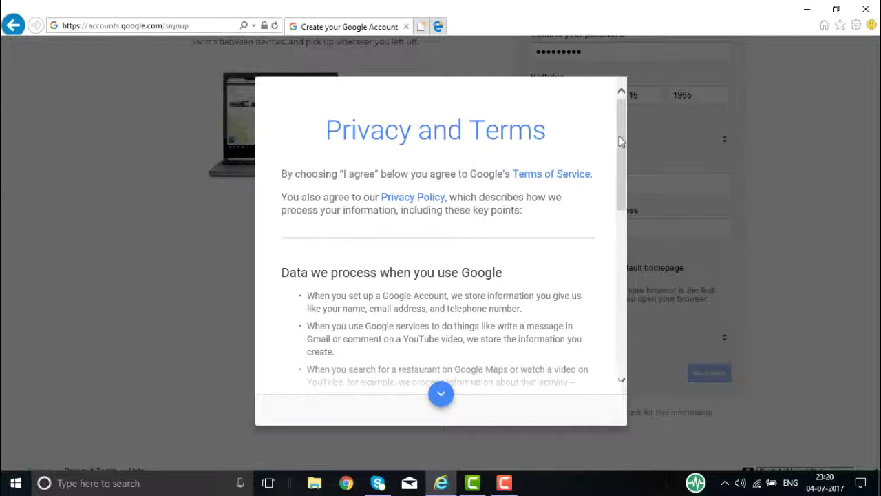
Step: Scroll through Google's Privacy and Terms and agree to them
drag(620, 135, 622, 323)
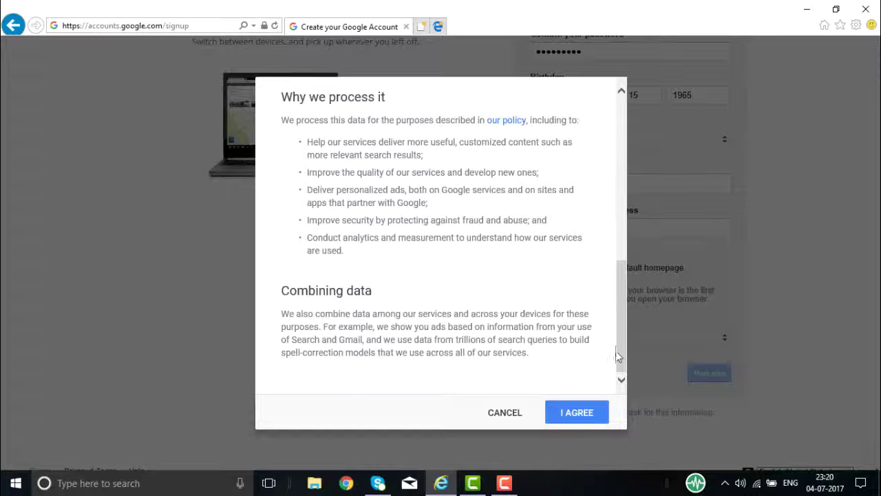
click(577, 417)
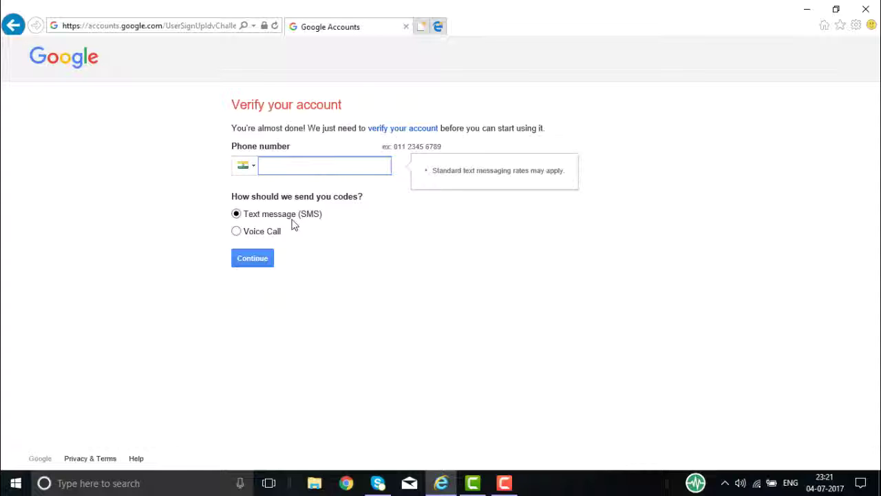
Step: Verify the account by entering the phone number and the SMS verification code
click(254, 259)
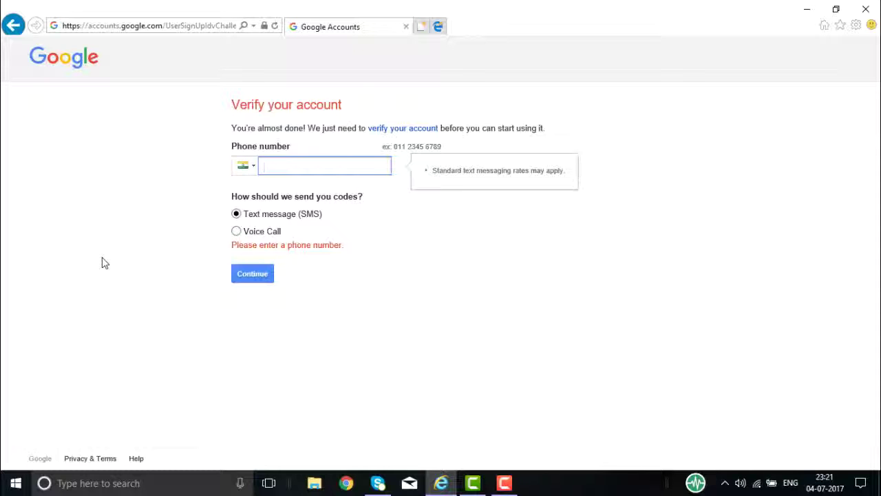
click(254, 276)
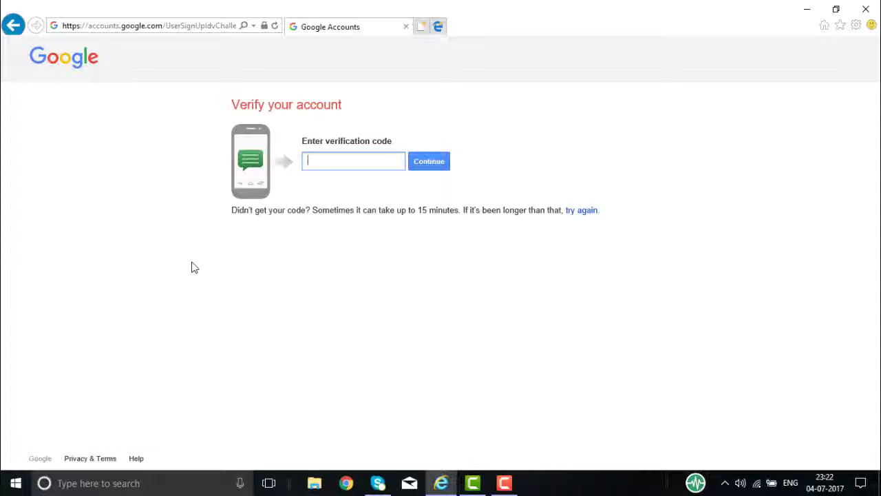
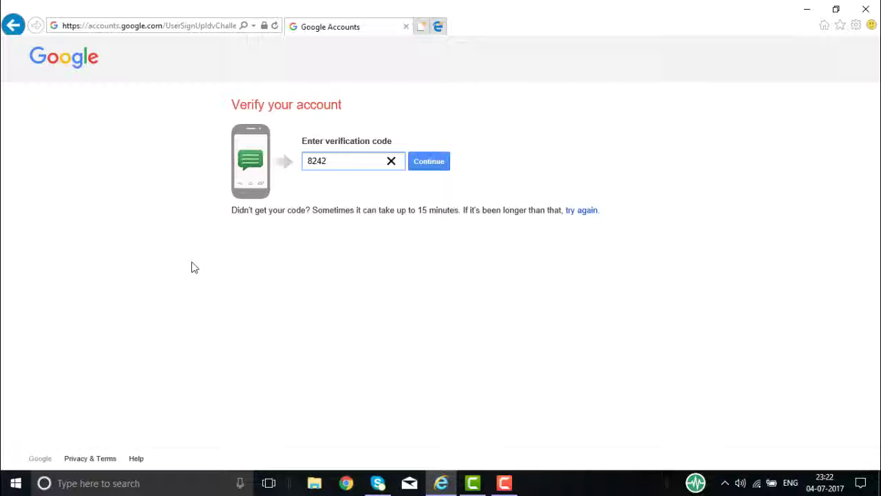
click(430, 161)
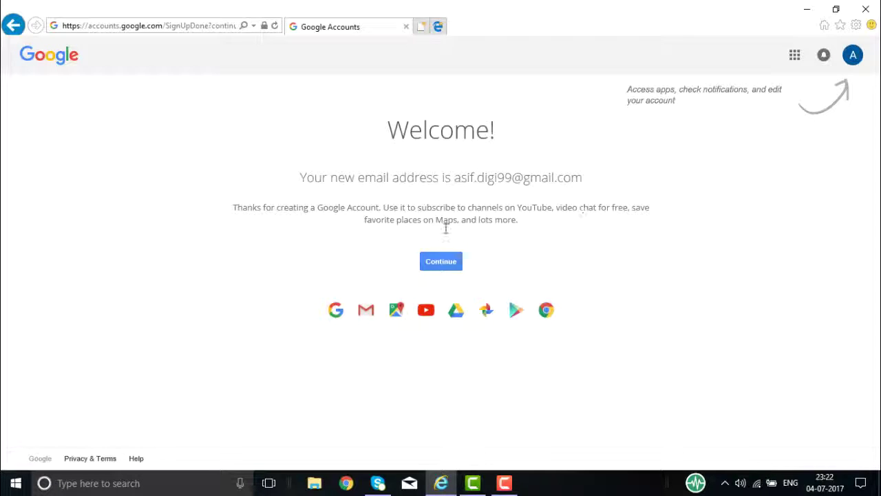
Step: Continue past the Welcome page and look over the new My Account page
click(442, 261)
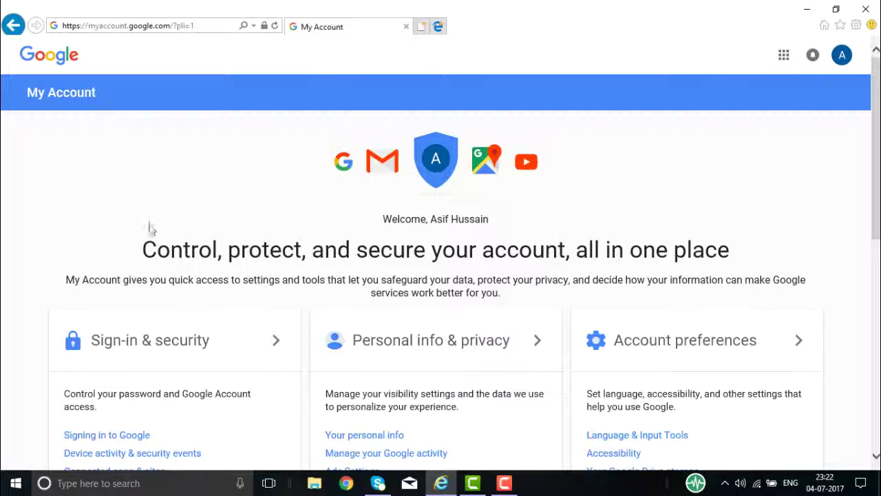
scroll(30, 256, down, 7)
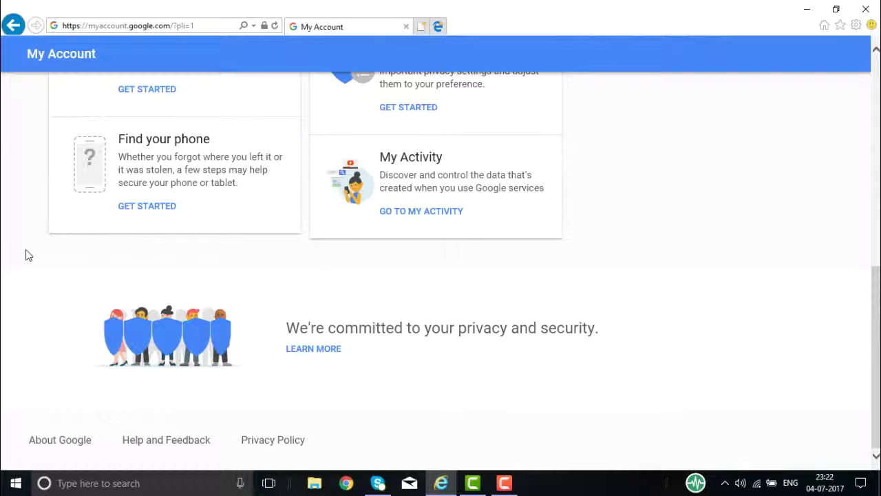
scroll(25, 255, up, 8)
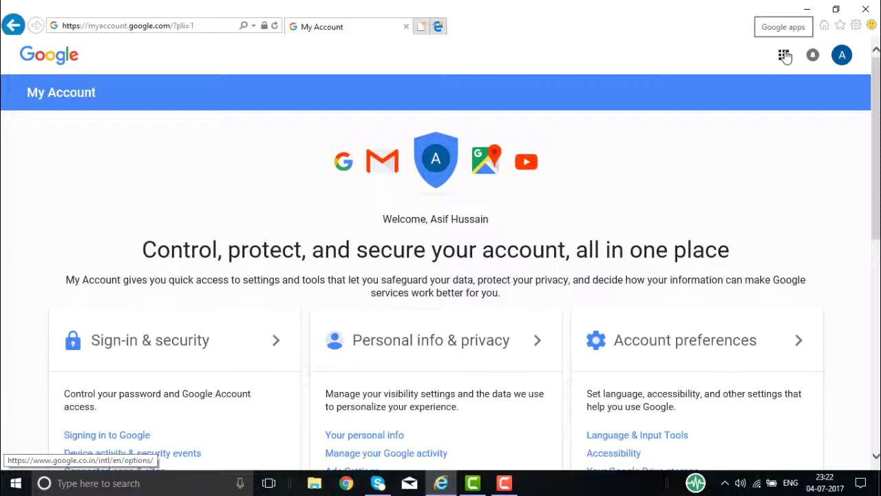
Step: Launch Google+ from the Google apps grid
click(786, 56)
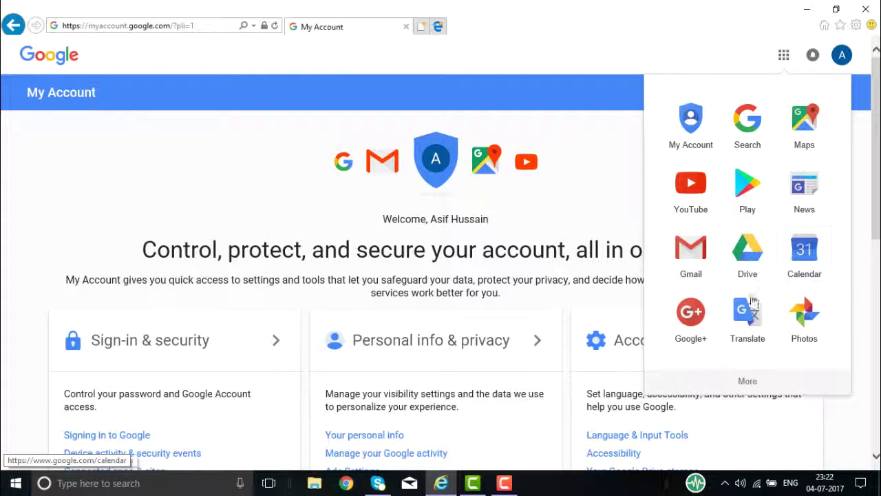
click(691, 314)
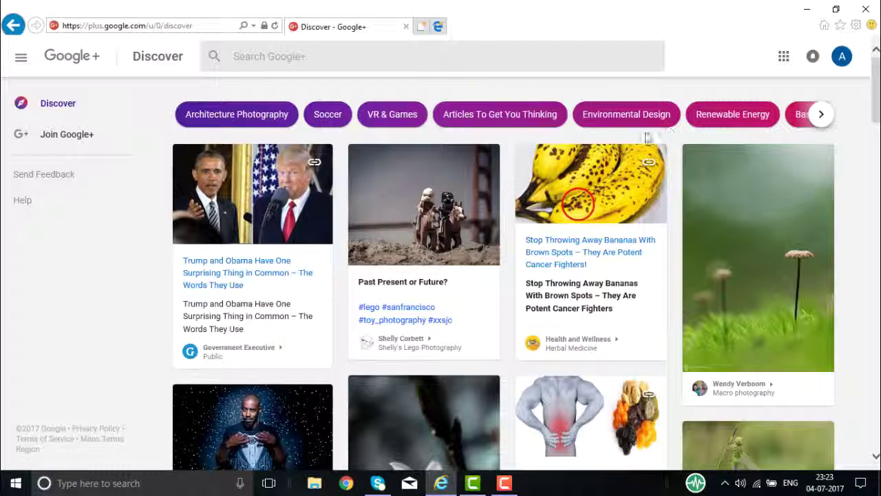
Step: Join Google+ and create the public profile, skipping the avatar photo
click(66, 134)
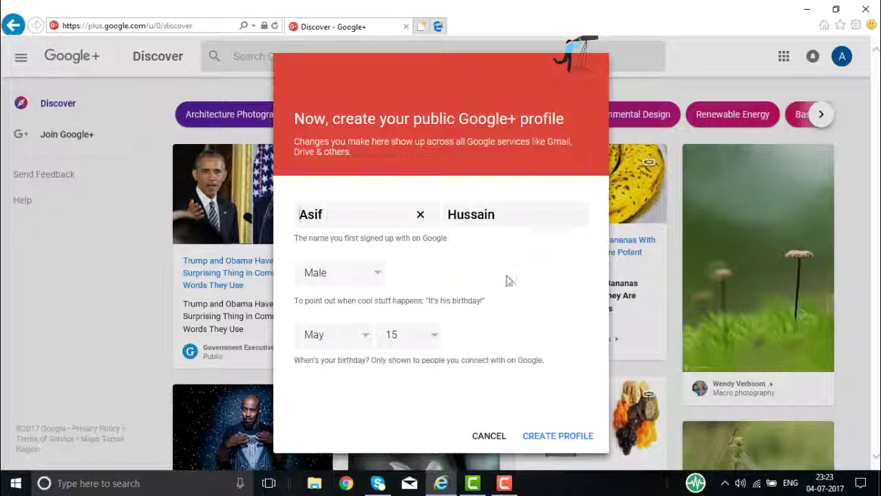
click(561, 435)
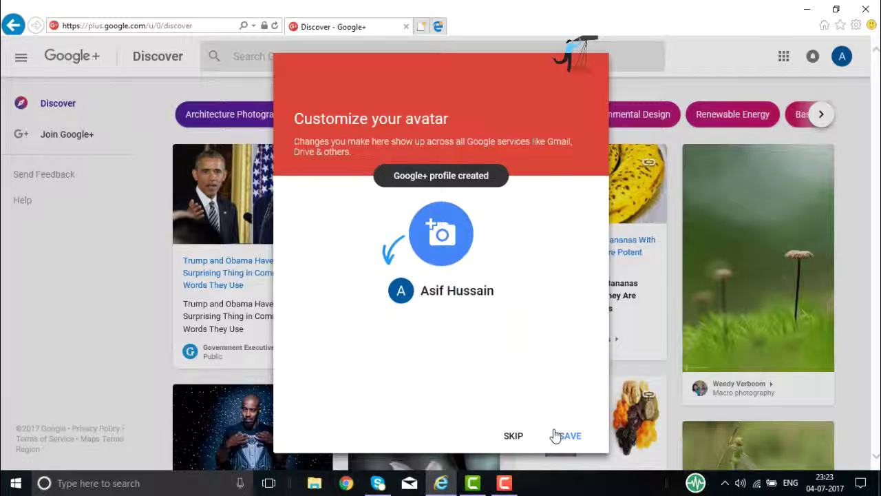
click(443, 237)
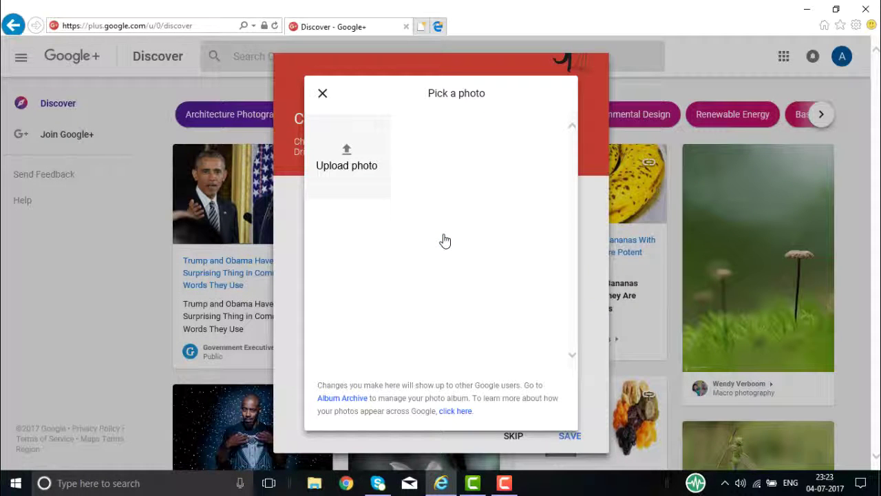
click(322, 95)
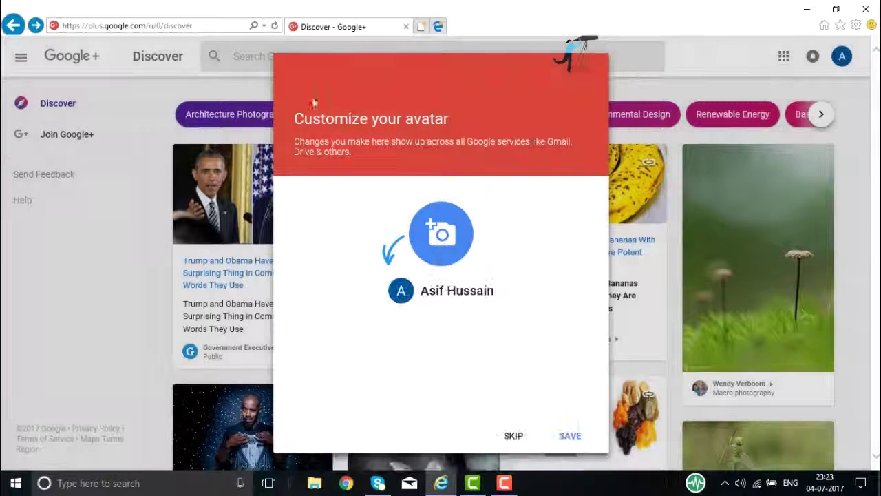
click(513, 436)
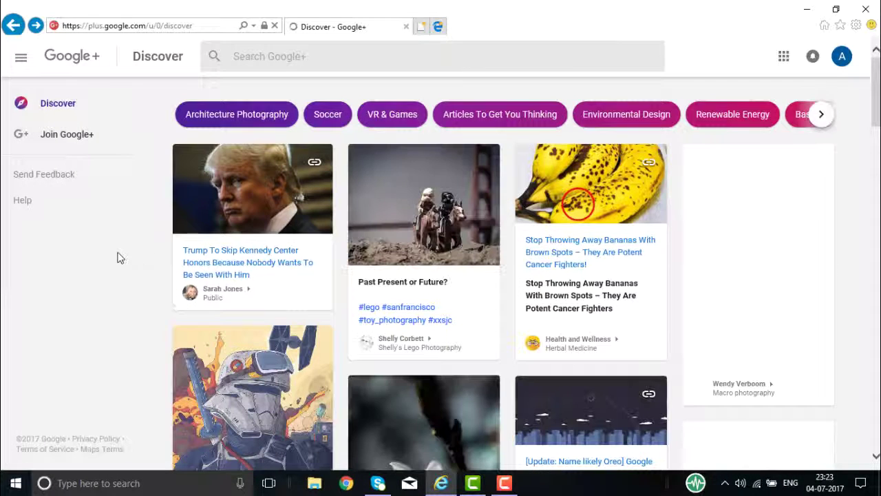
Step: Browse the 'Articles To Get You Thinking' topic and the TED community, then return to Discover
click(512, 119)
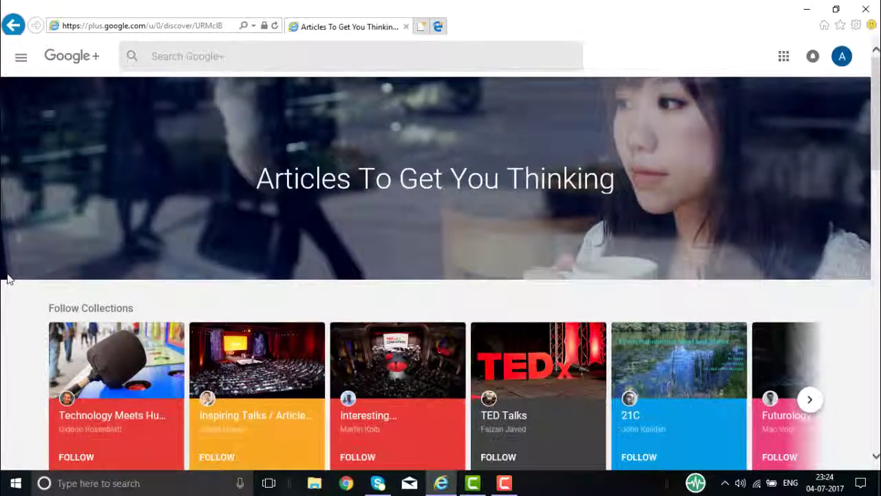
scroll(9, 278, down, 3)
scroll(8, 278, down, 2)
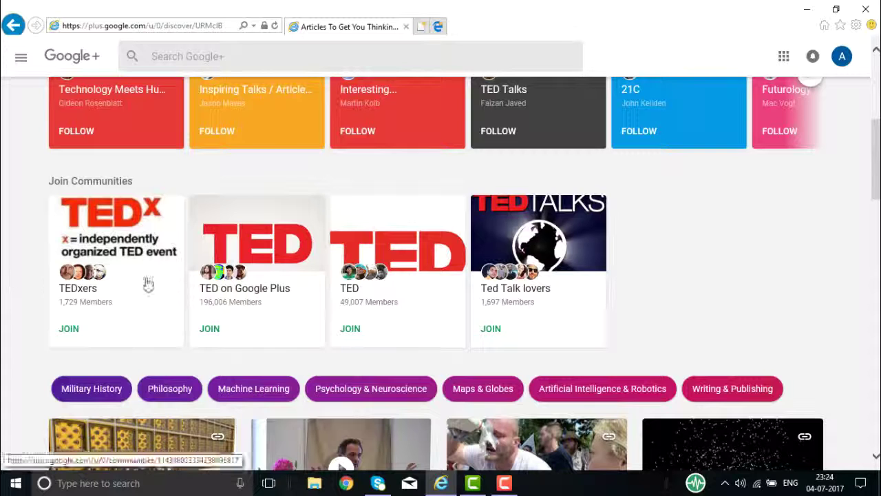
click(420, 276)
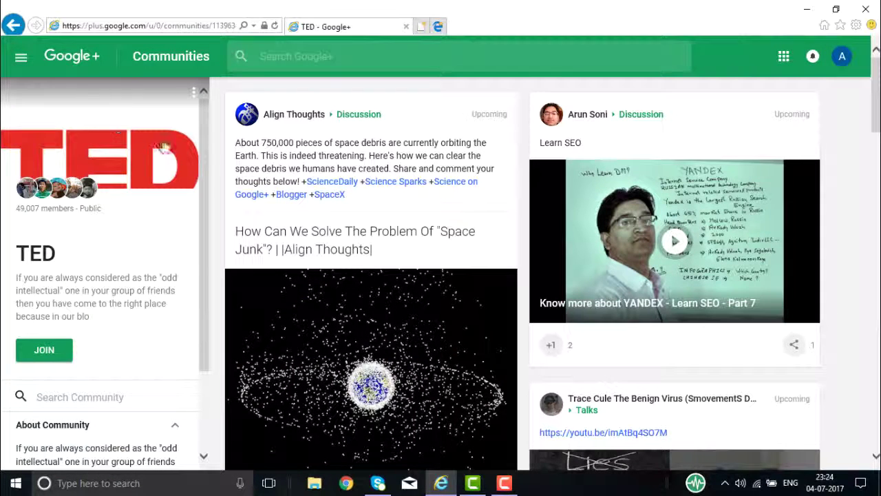
click(22, 60)
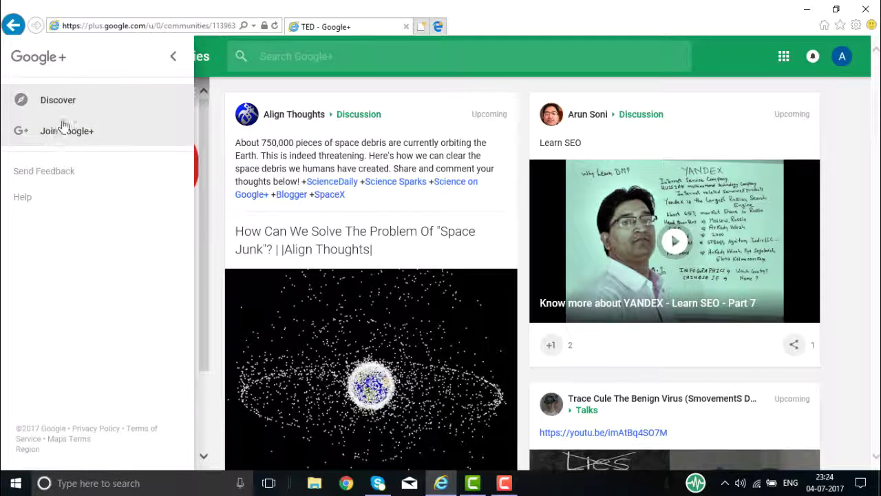
click(77, 102)
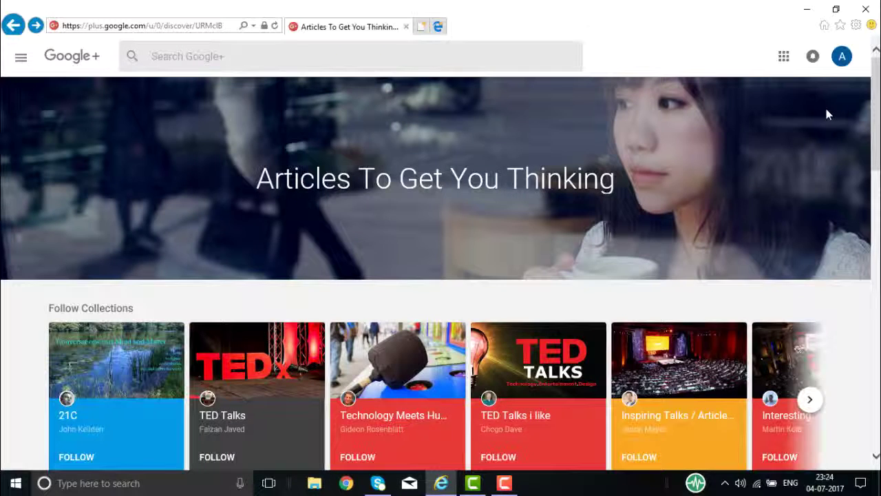
Step: Open the account's own Google+ profile page from the navigation drawer
click(21, 59)
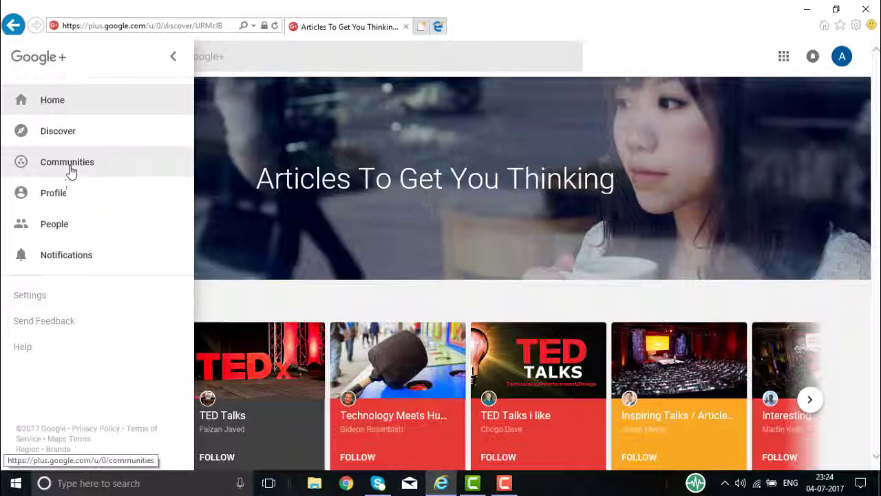
click(62, 196)
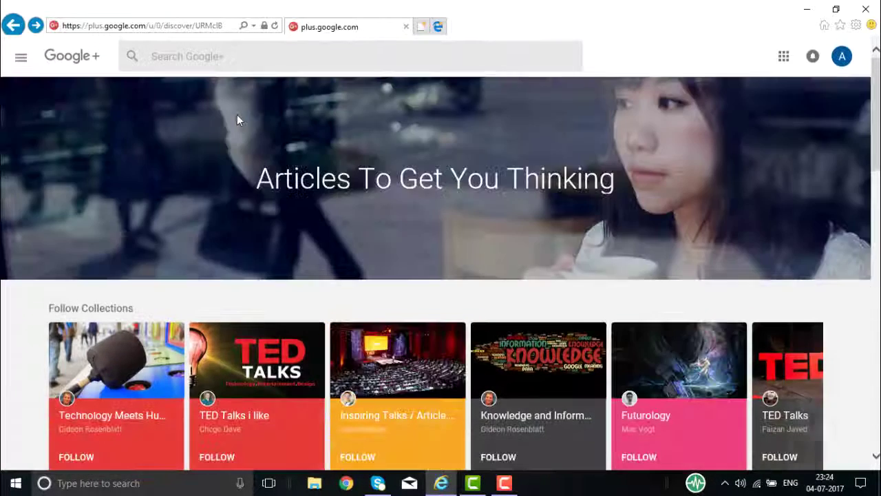
click(21, 61)
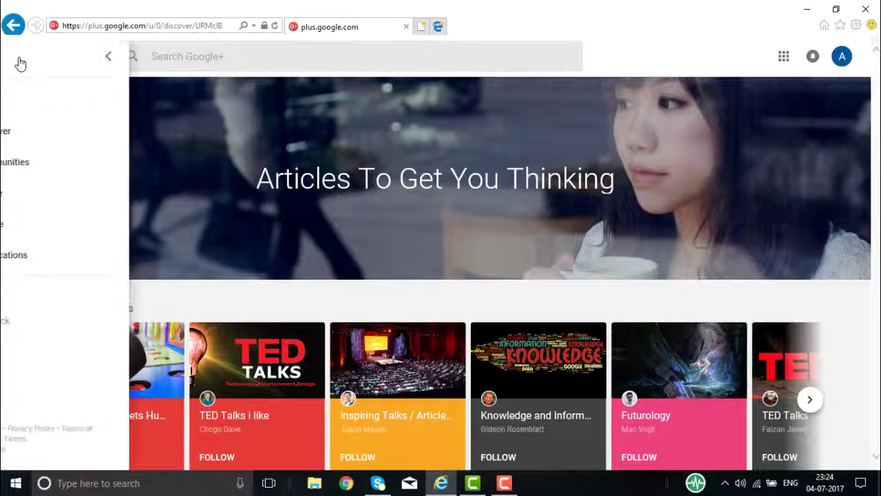
click(60, 193)
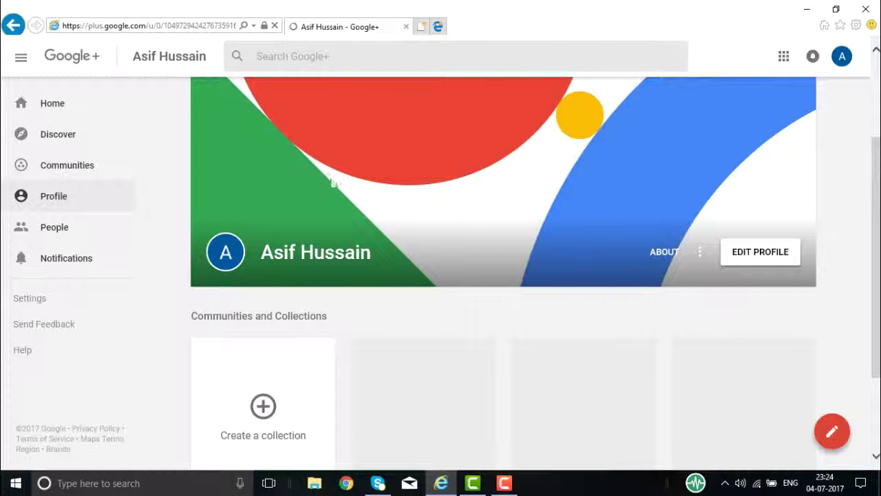
Step: Cancel out of the profile editor and a new collection, then go to the People page
click(776, 252)
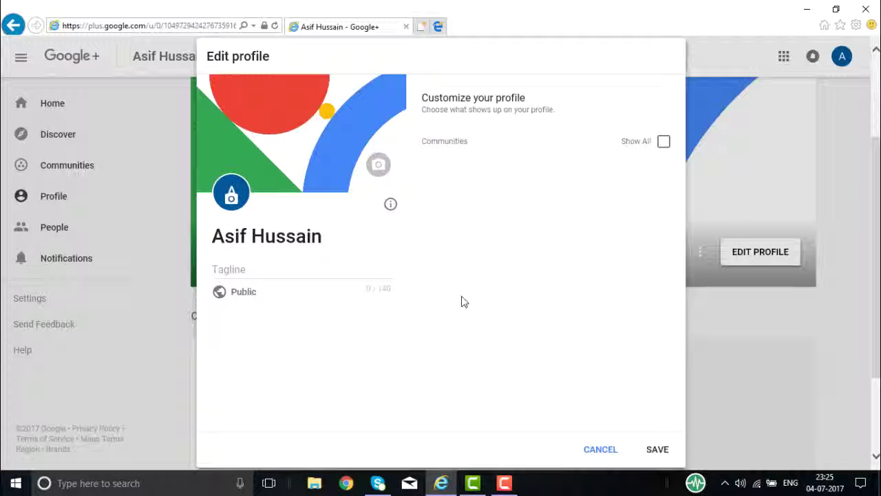
click(601, 450)
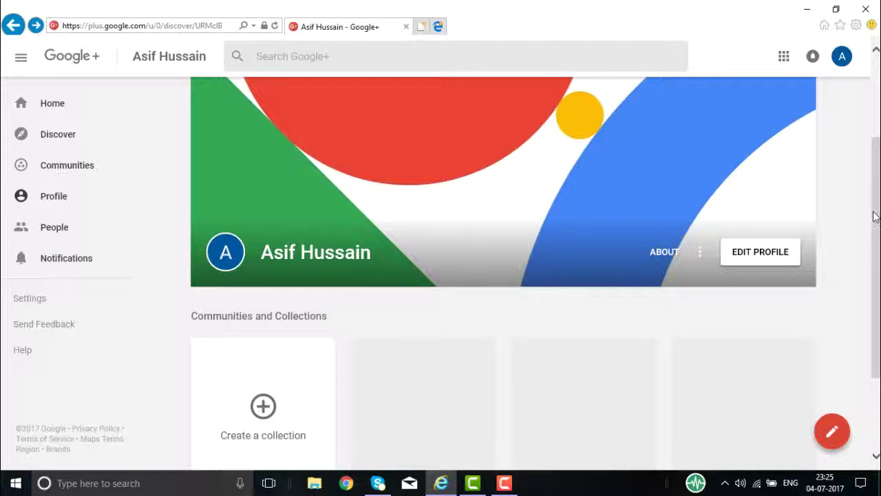
scroll(874, 217, down, 3)
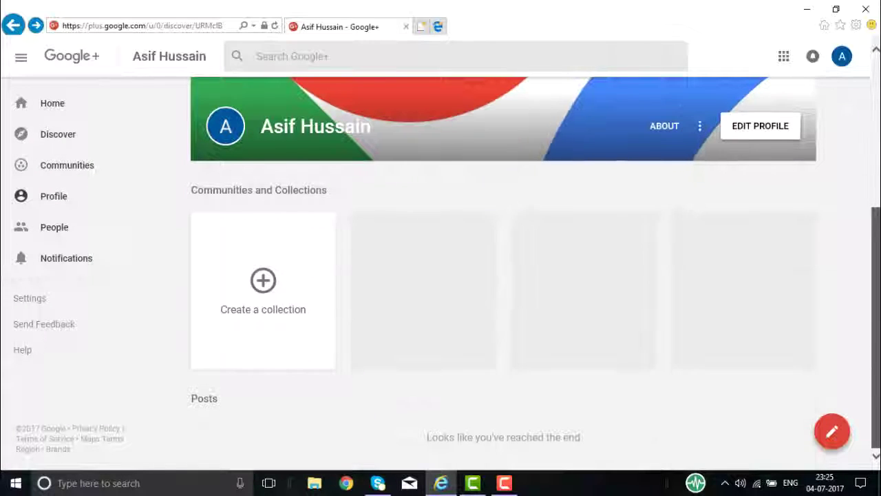
click(266, 281)
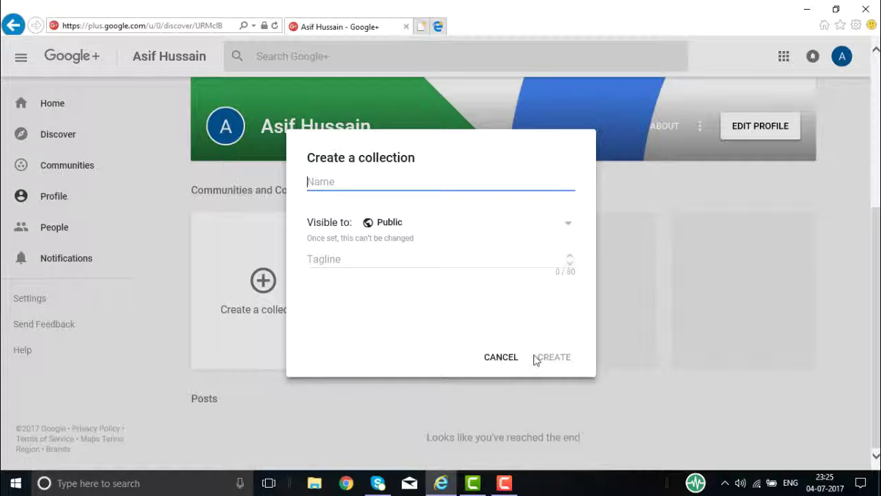
click(513, 357)
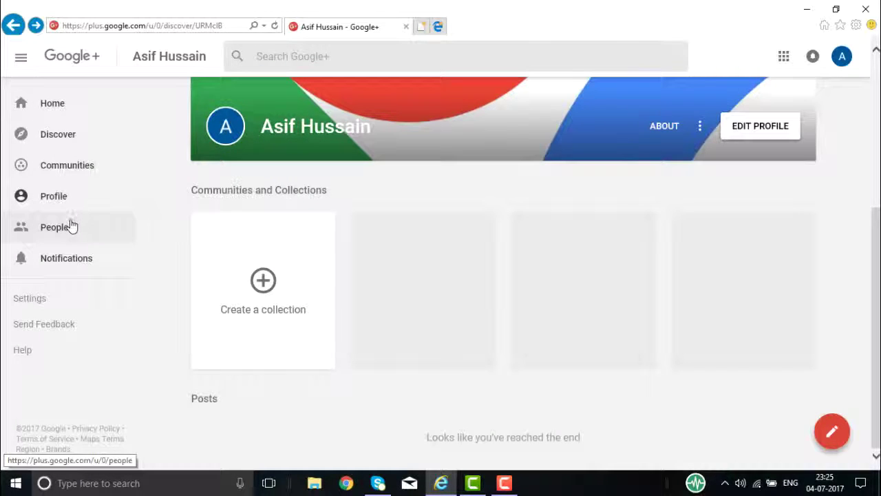
click(71, 227)
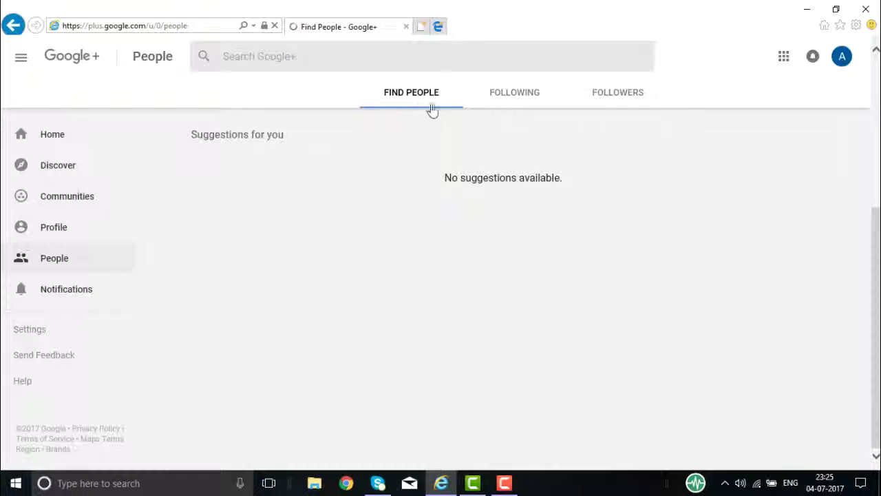
Step: Check the Friends circle settings under Following without changes, then view Notifications
click(499, 92)
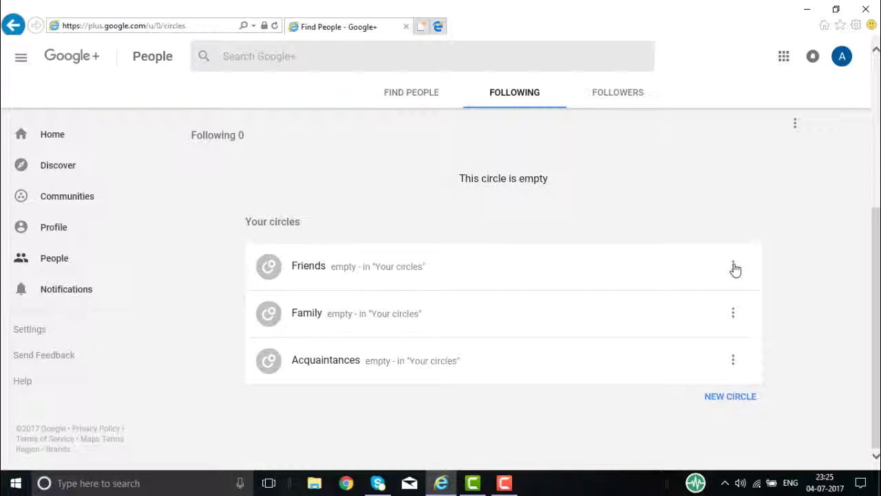
click(733, 266)
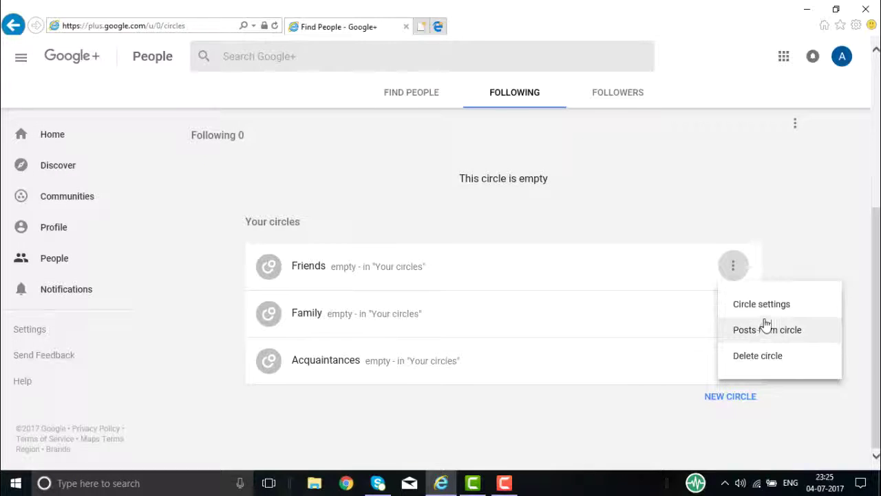
click(764, 305)
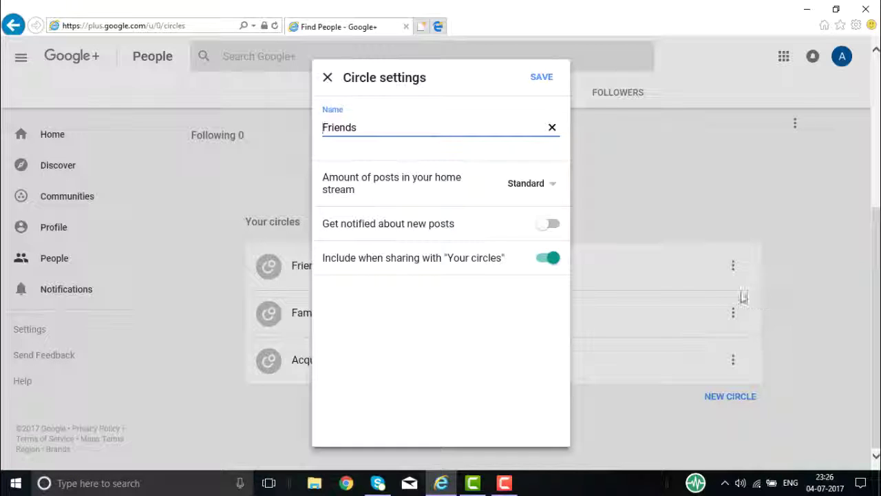
click(678, 287)
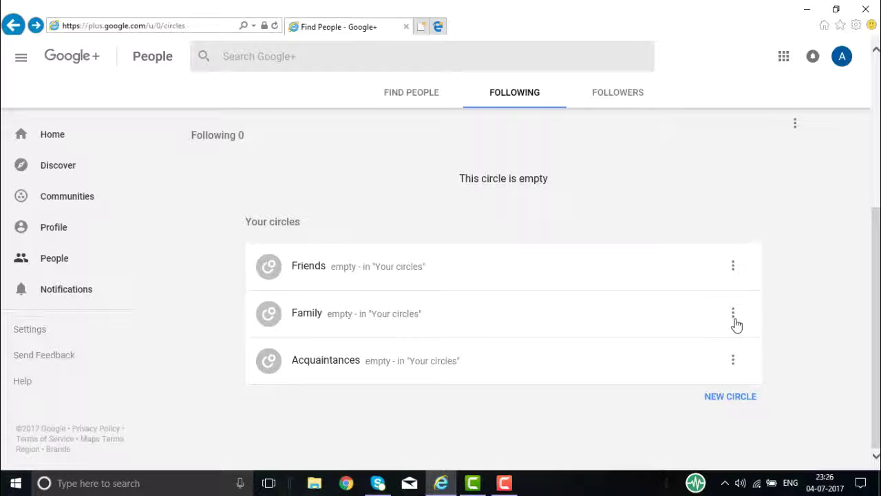
click(73, 289)
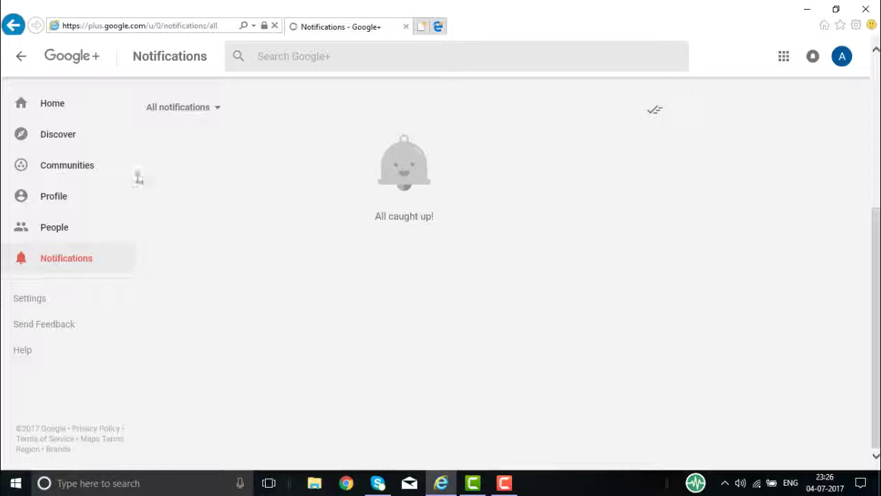
Step: Visit Discover, dismiss the new Google+ welcome dialogs, and return to the Home feed
click(57, 140)
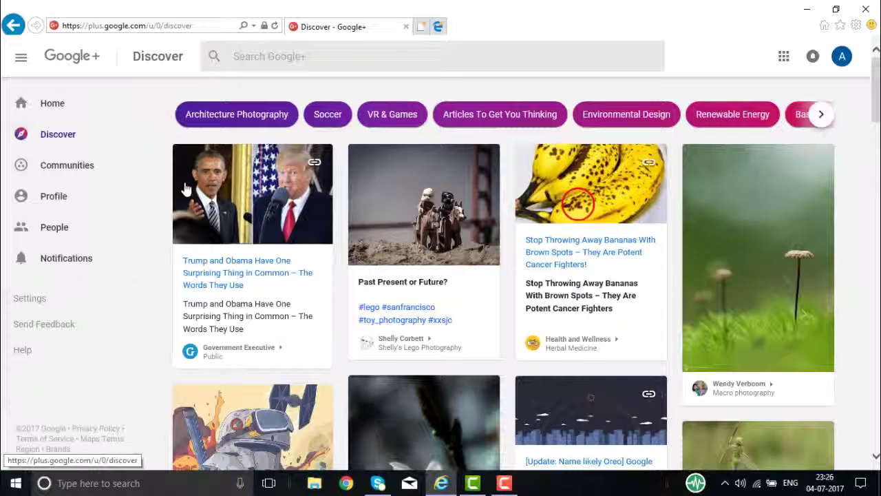
click(69, 106)
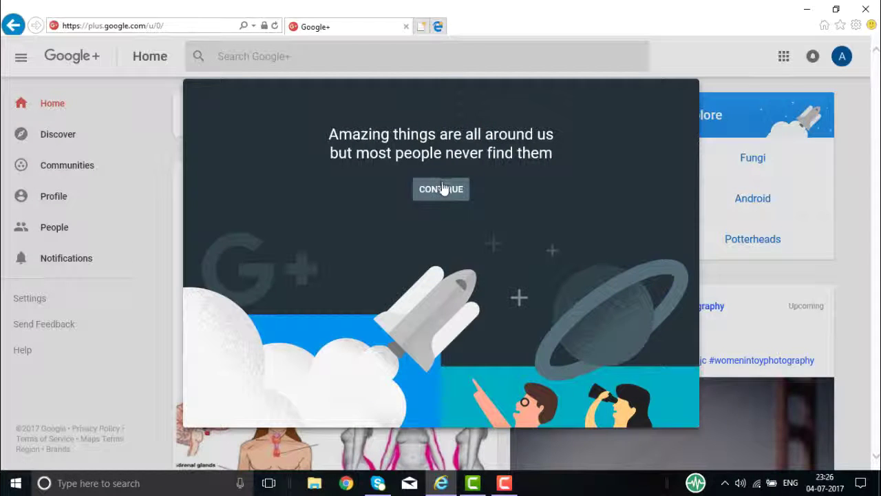
click(442, 188)
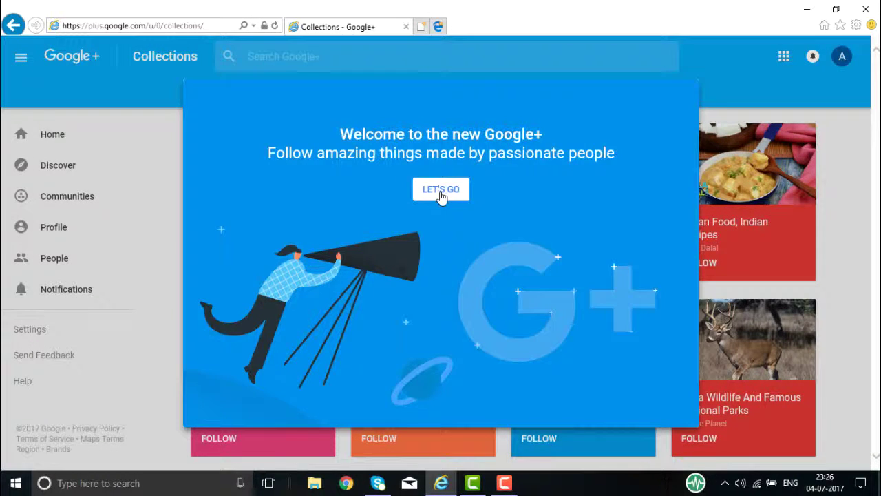
click(440, 192)
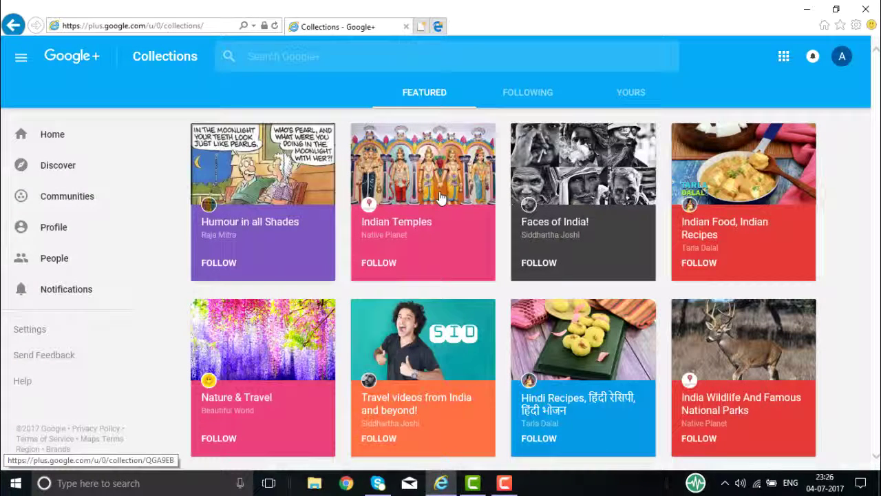
click(59, 138)
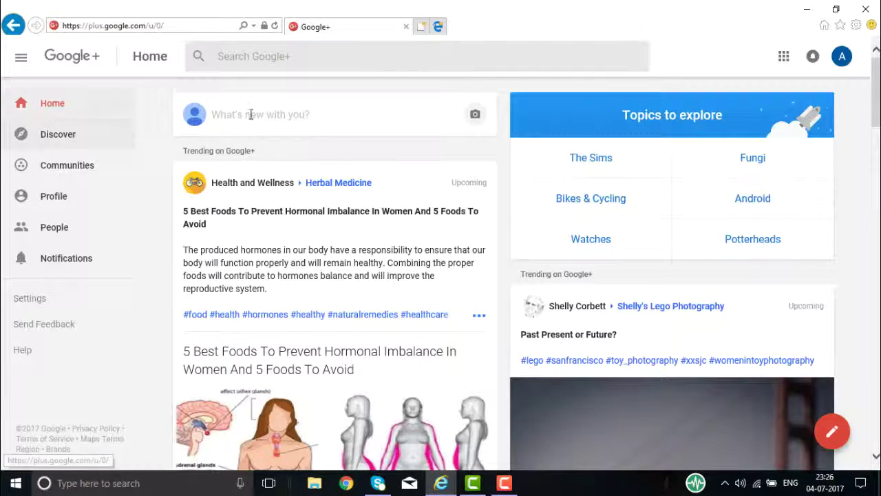
Step: Publish a public post saying 'Hello! Welcome to my Google+ Account'
click(251, 114)
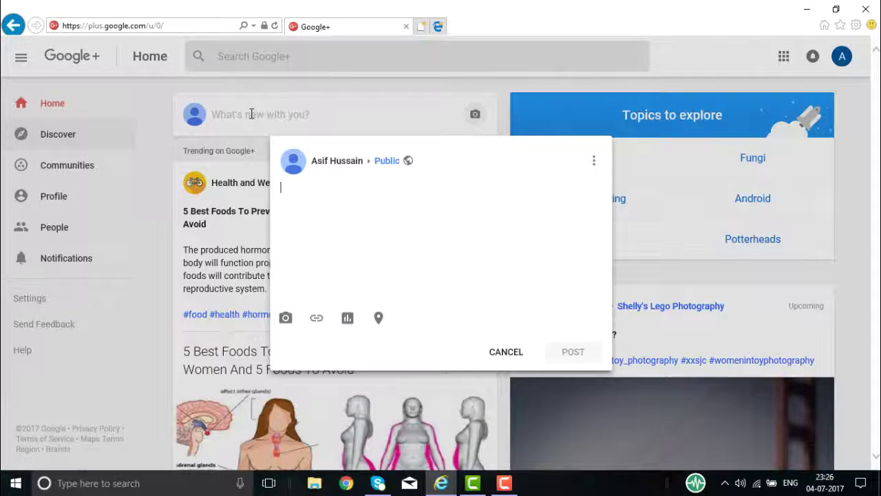
text(W)
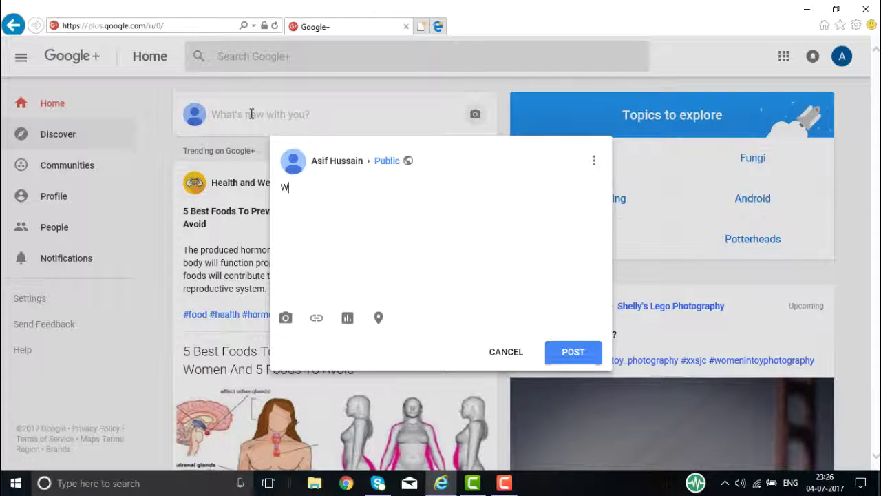
key(BackSpace)
text(Hello! Welcom)
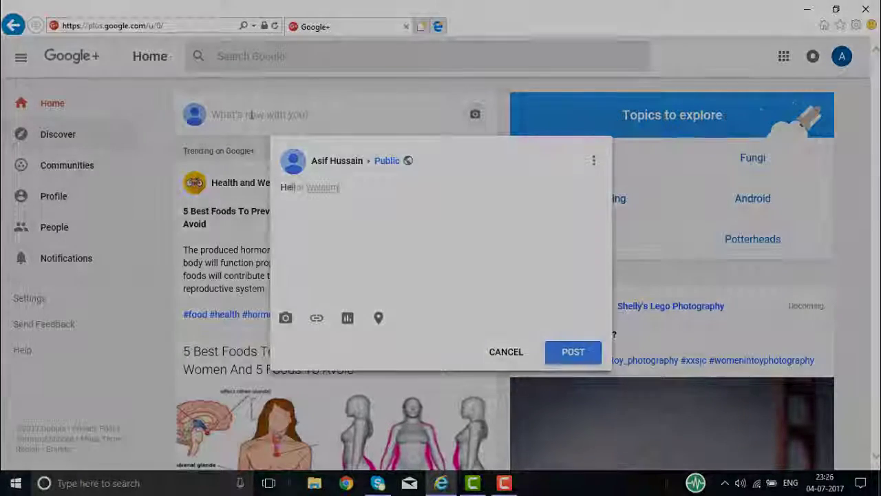
text(e to my Google+ Account)
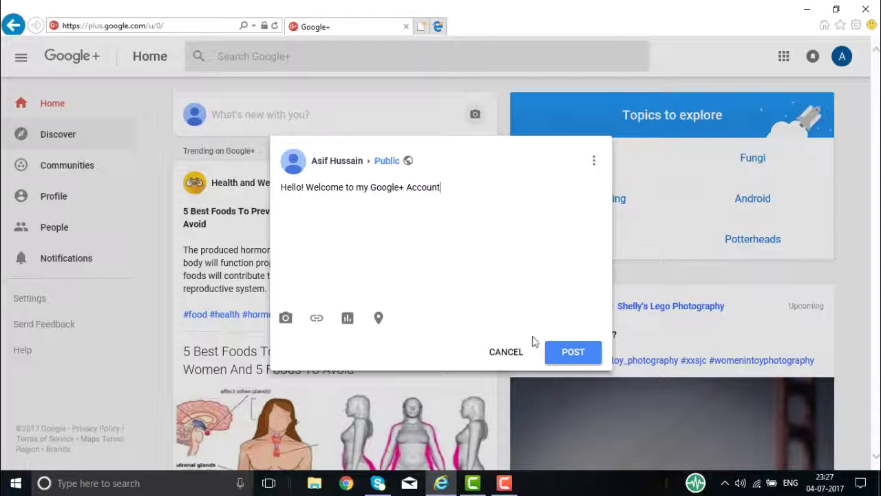
click(566, 357)
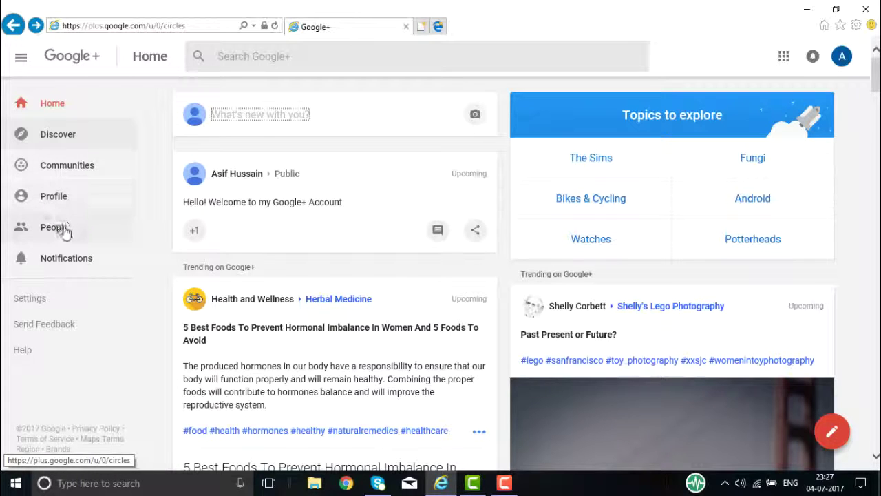
click(39, 300)
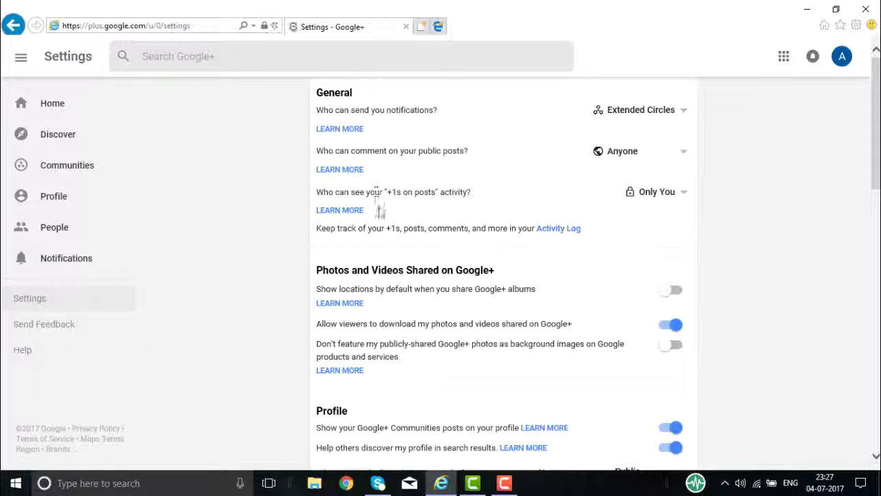
scroll(379, 207, down, 7)
scroll(379, 209, down, 3)
scroll(380, 211, up, 2)
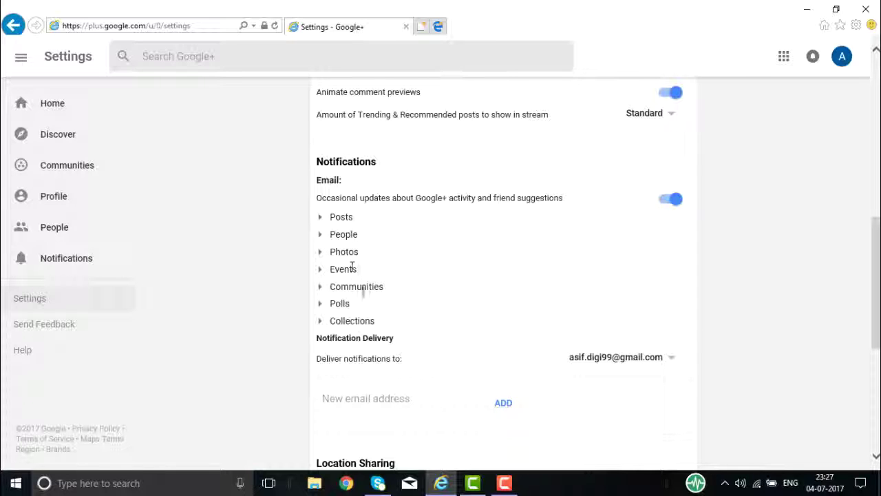
click(55, 103)
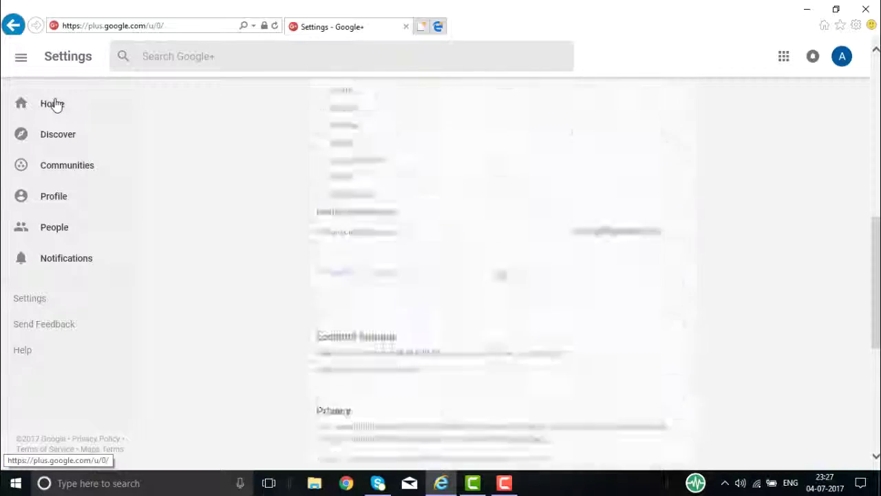